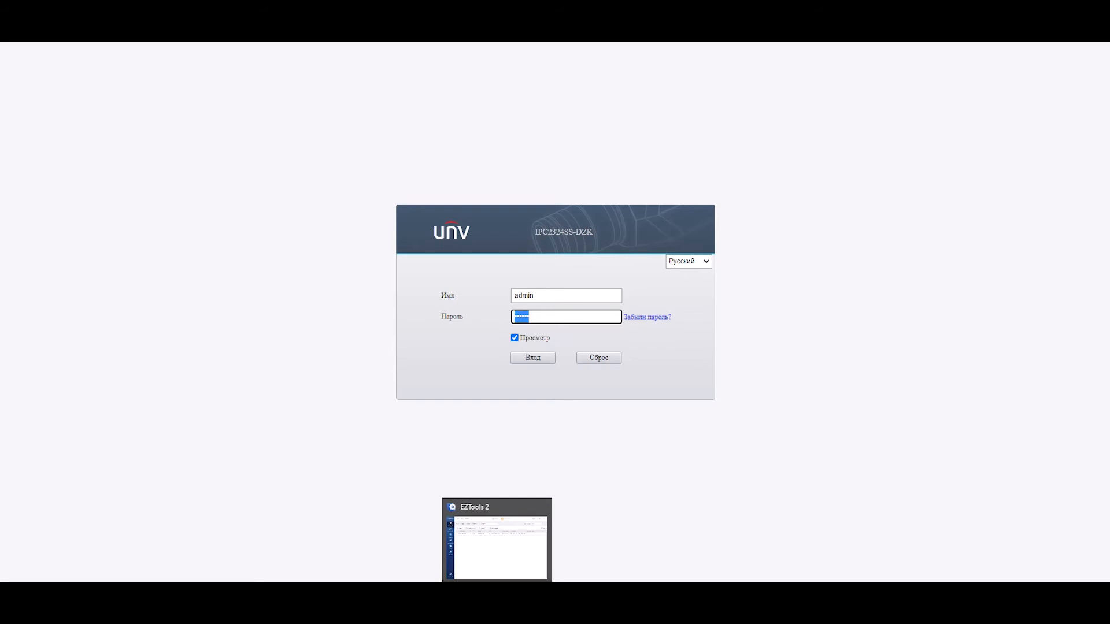
# - Switch to EZTools 2, and in the camera's live view set the plugin notice not to show at the next login
pyautogui.click(496, 594)
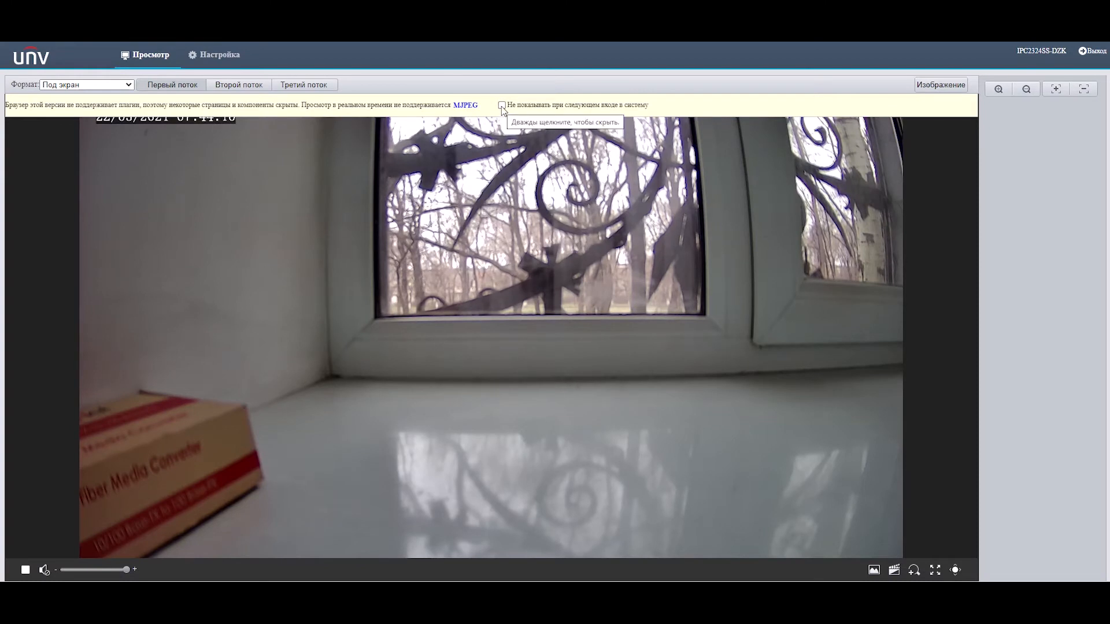
pyautogui.click(501, 105)
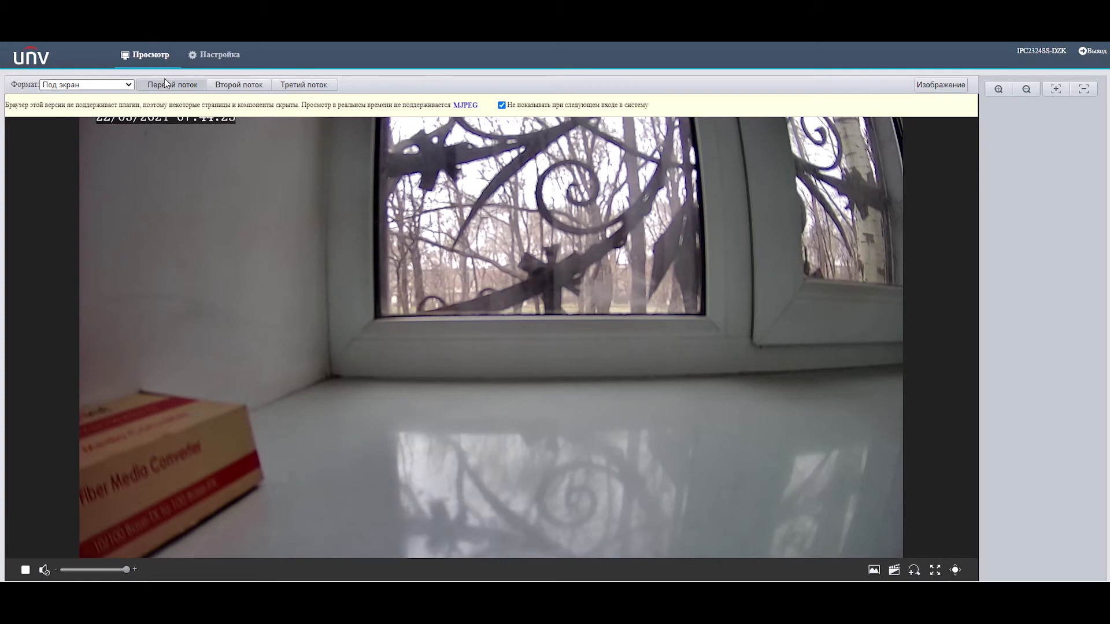
# - Compare the second and third streams with the first one in live view, and examine the image settings page
pyautogui.click(245, 89)
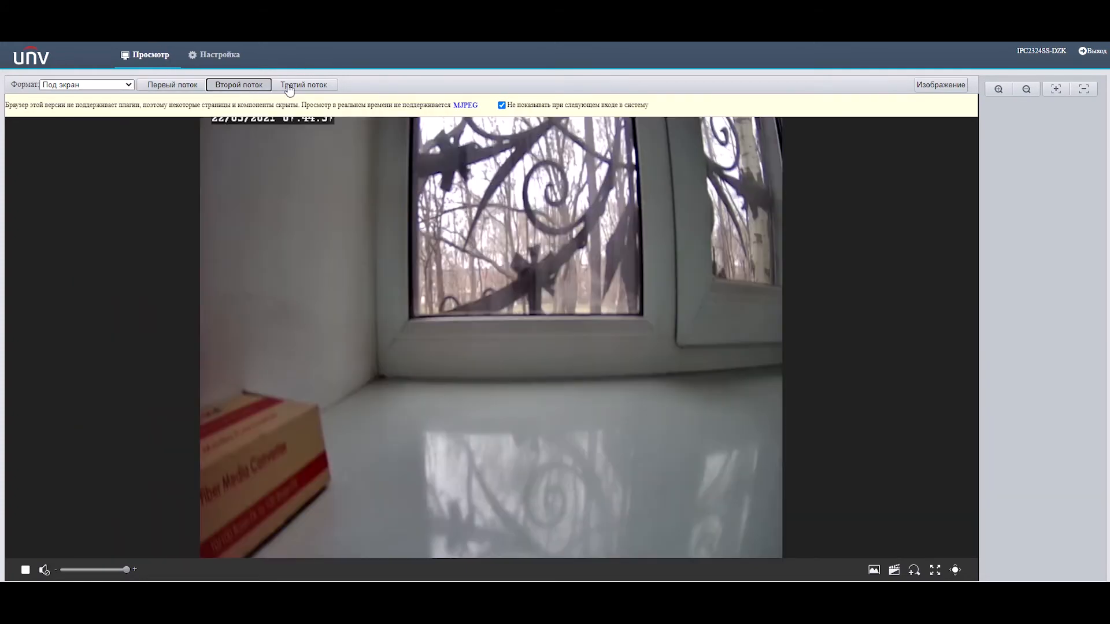
pyautogui.click(289, 88)
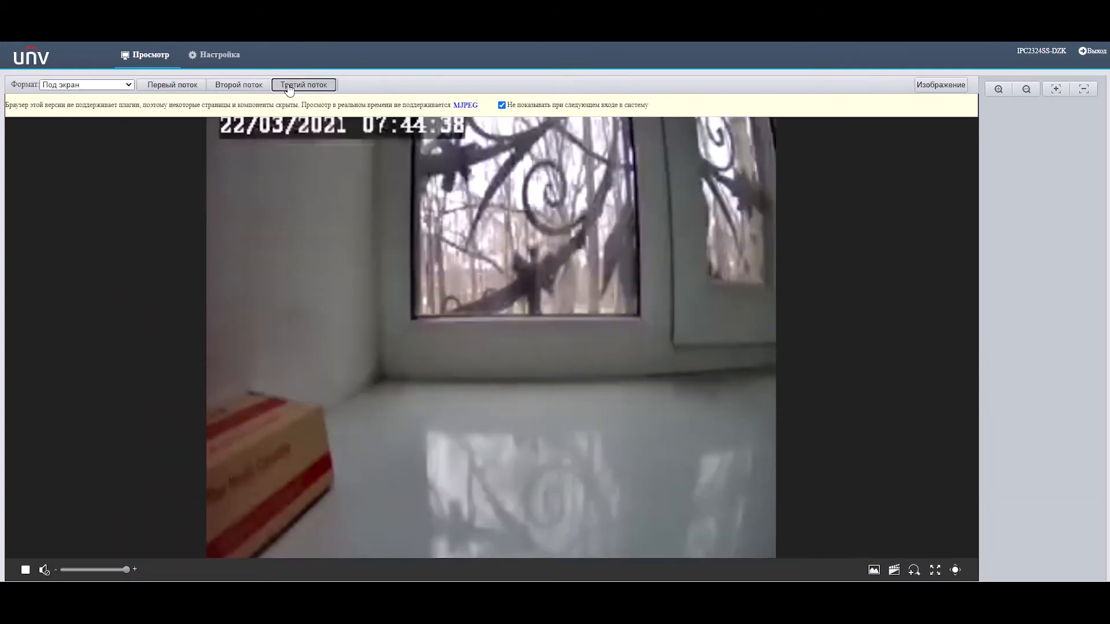
pyautogui.click(188, 88)
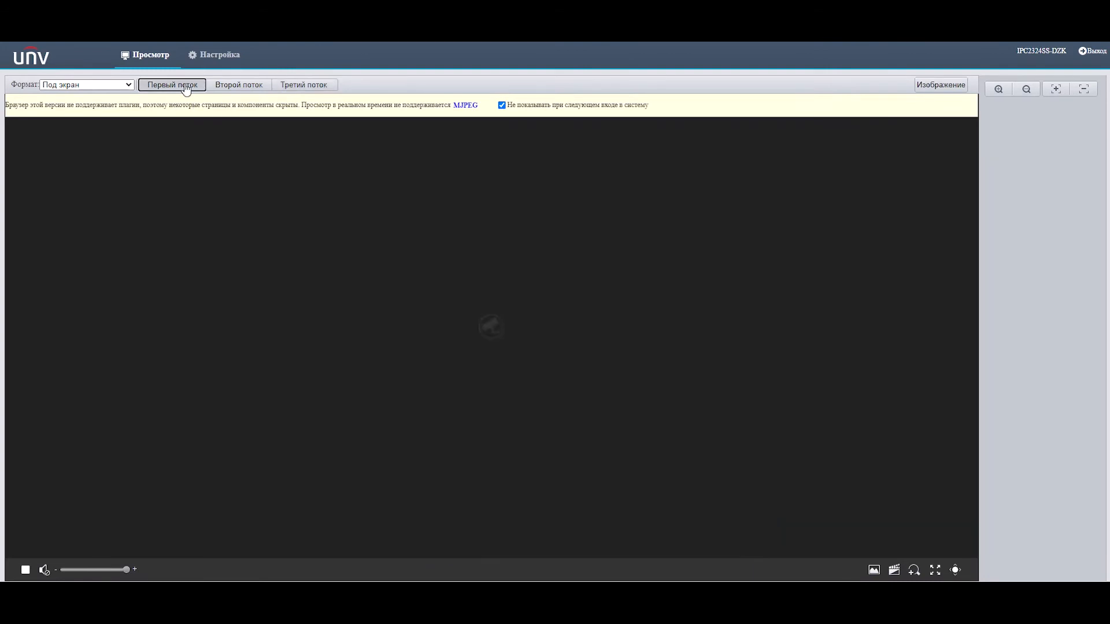
pyautogui.click(952, 86)
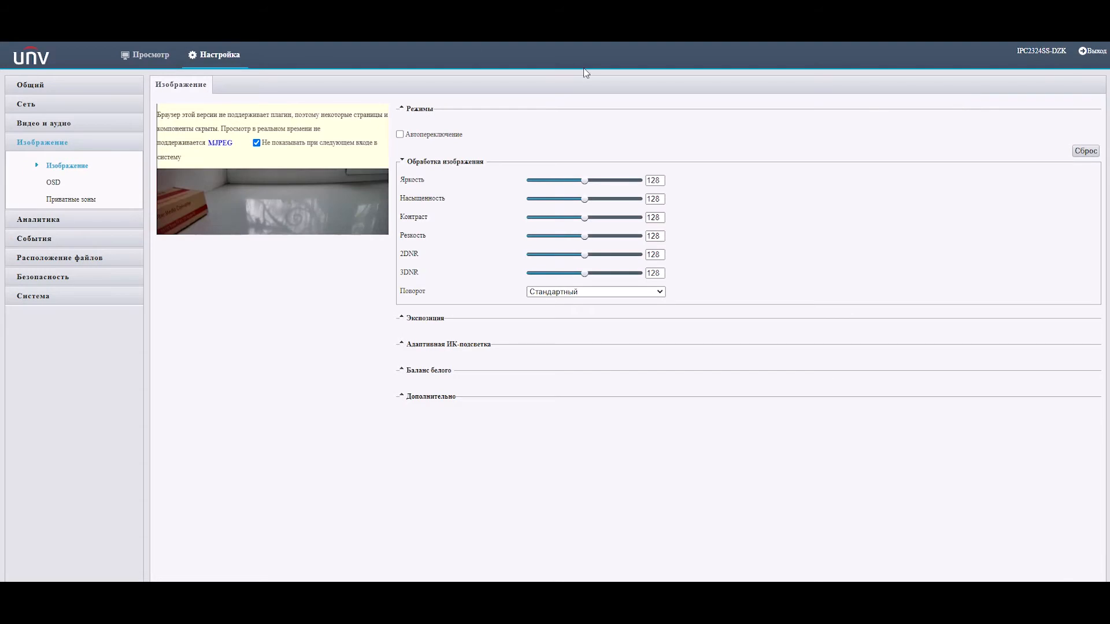
pyautogui.click(148, 64)
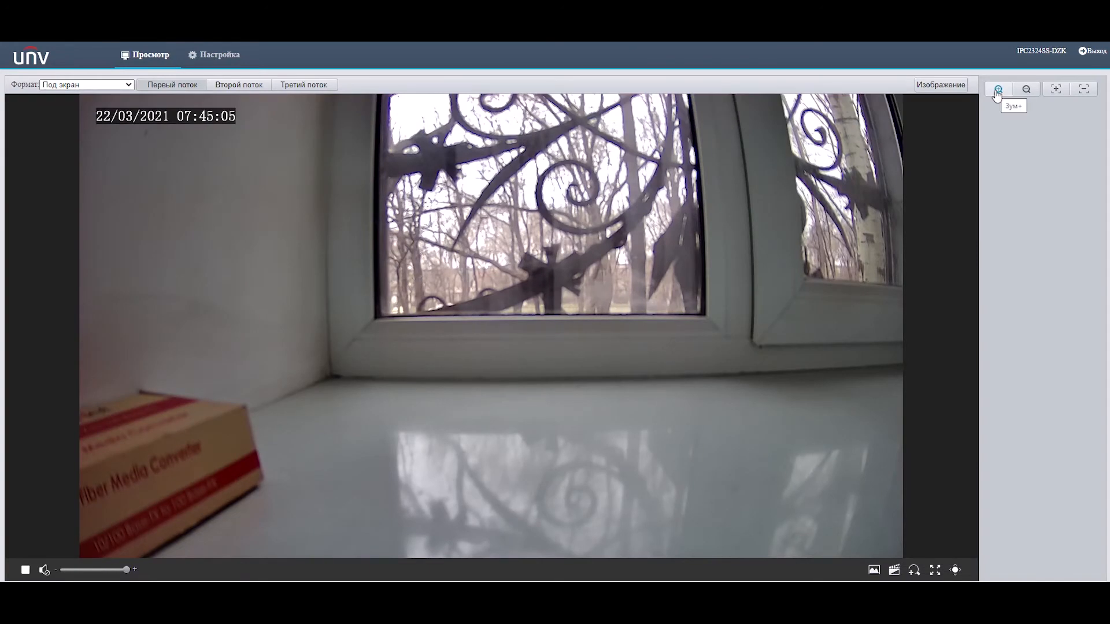
# - Zoom the camera lens in and then out while watching the live view
pyautogui.click(996, 90)
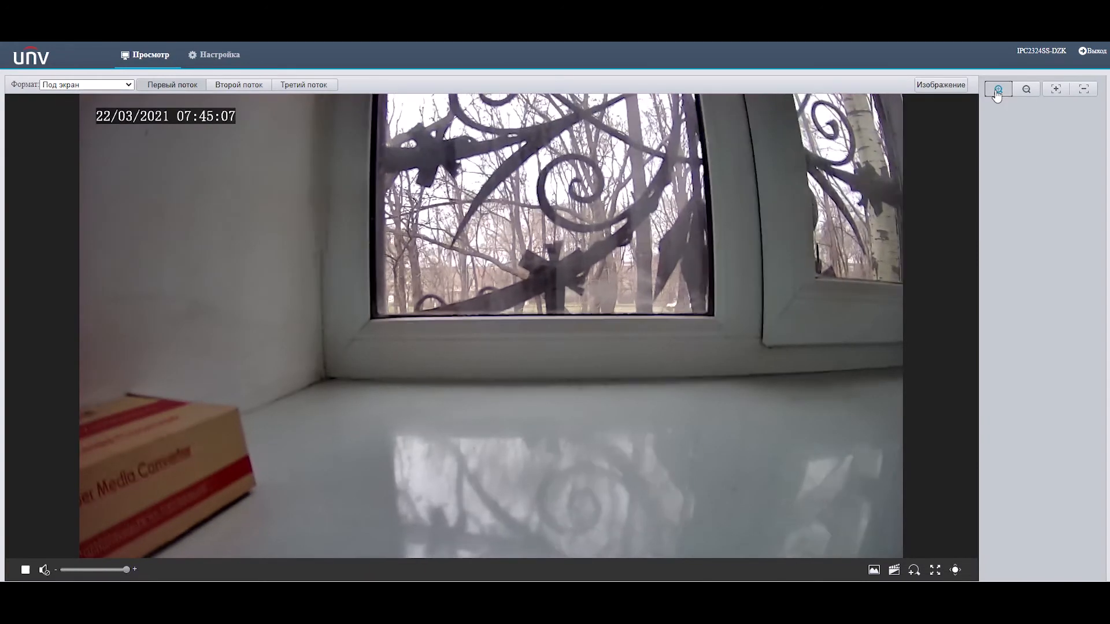
pyautogui.click(1024, 91)
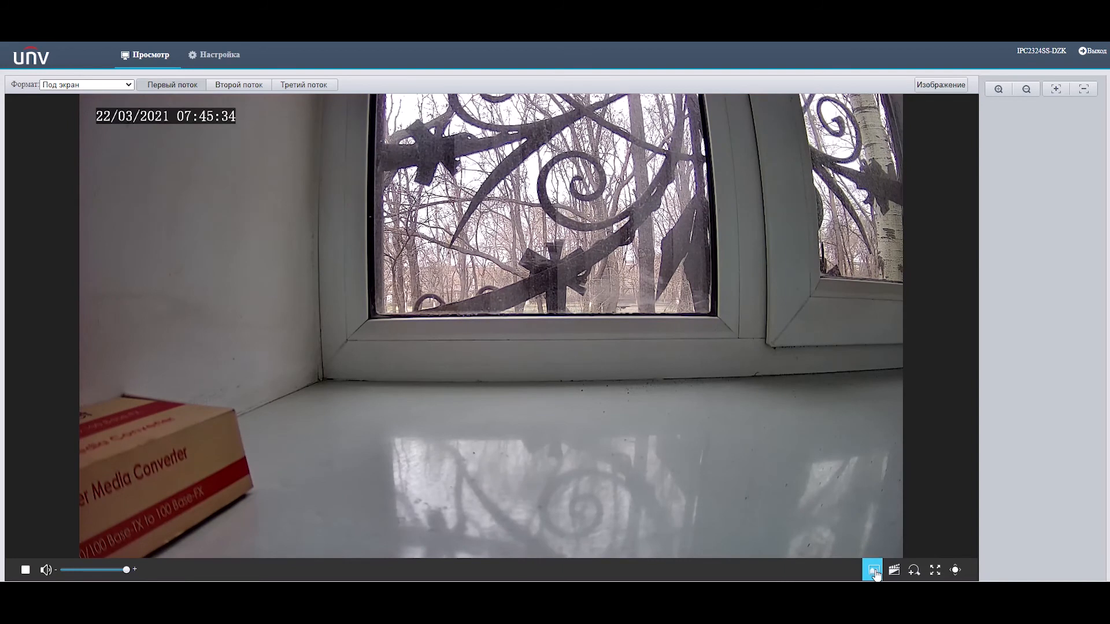
# - Record a short clip of the live video, and hide and restore the zoom and focus control panel
pyautogui.click(894, 572)
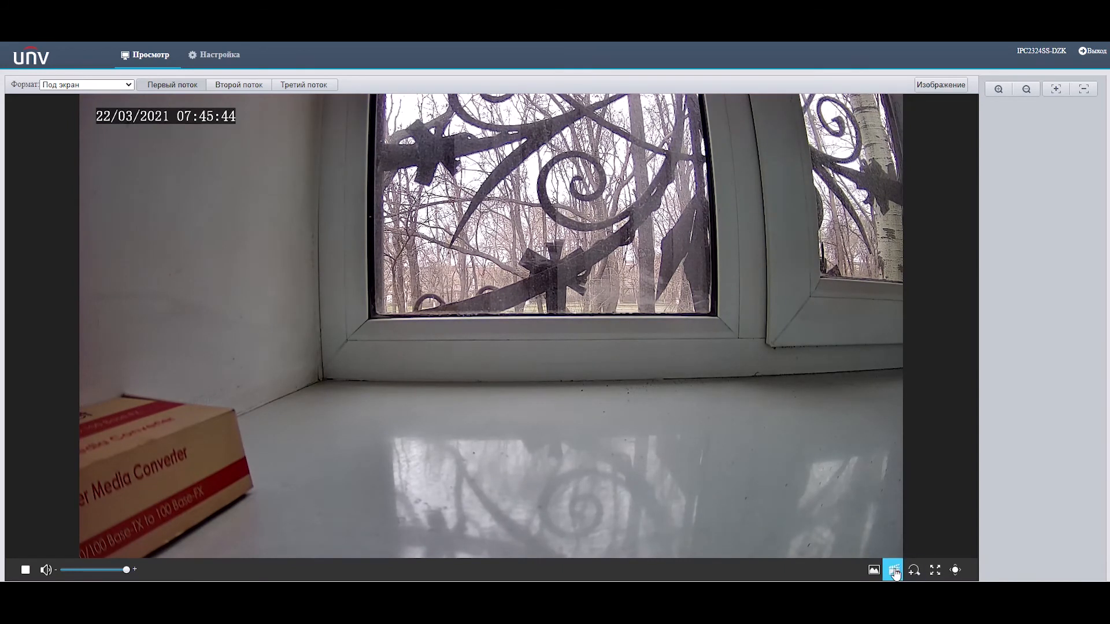
pyautogui.click(894, 572)
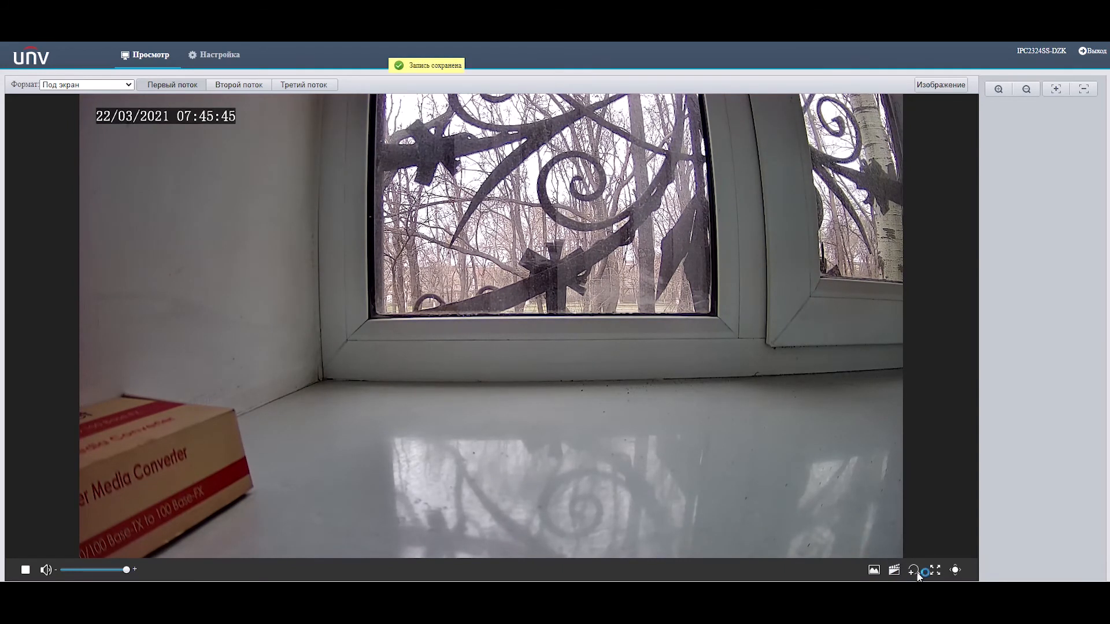
pyautogui.click(953, 571)
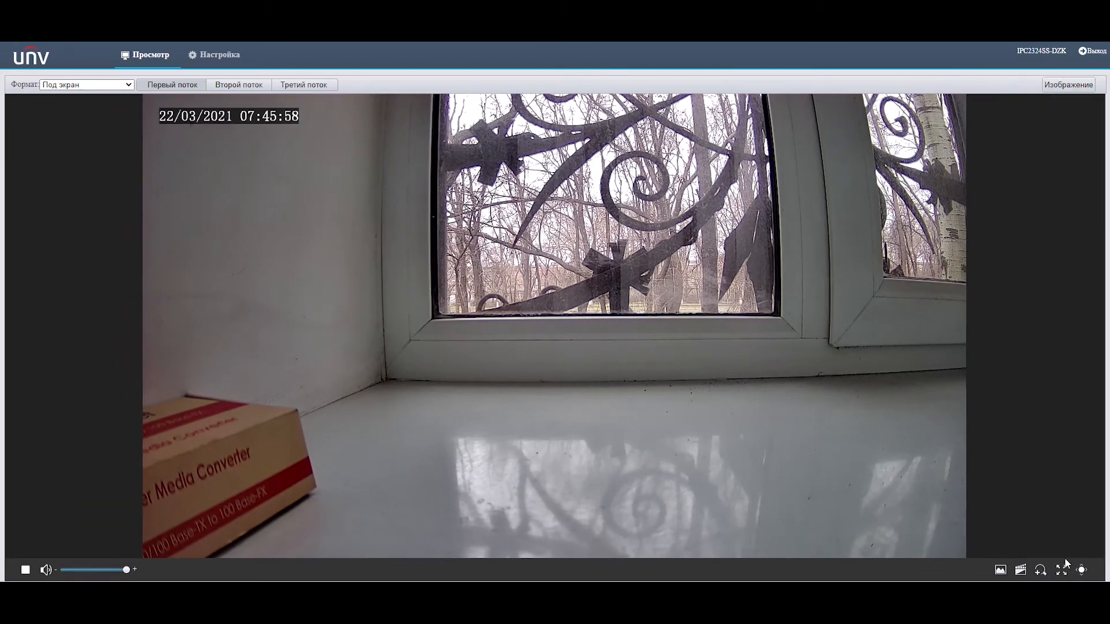
pyautogui.click(1079, 570)
# - Examine the general device information and the available methods for obtaining the IP address in the network settings
pyautogui.click(212, 56)
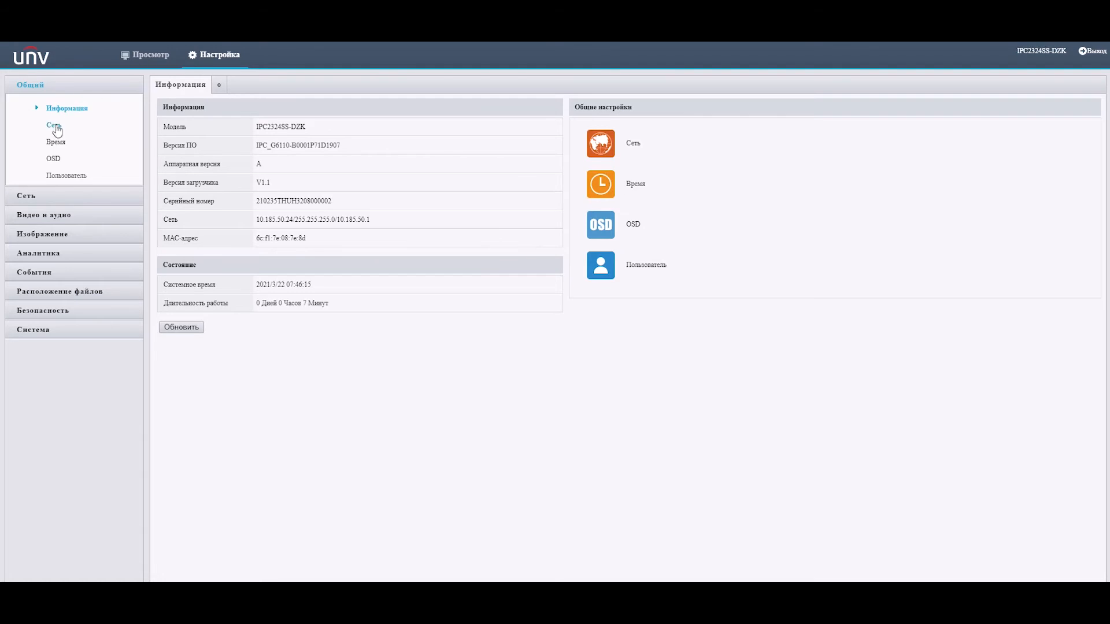
pyautogui.click(55, 126)
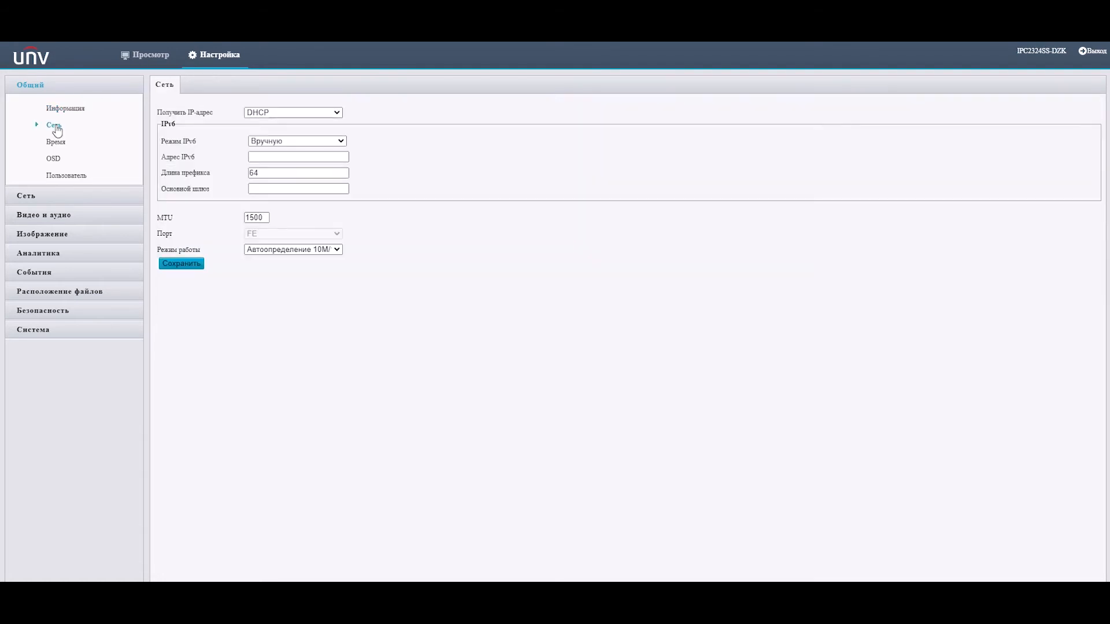
pyautogui.click(293, 114)
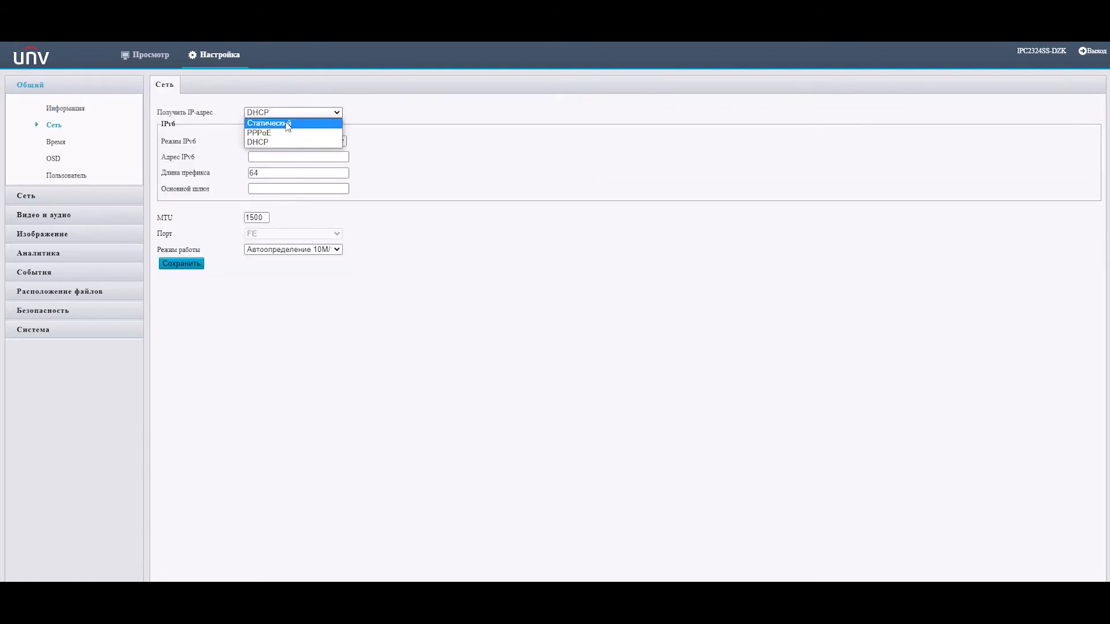
pyautogui.click(452, 146)
# - Examine the time zone choices in the camera's general time settings
pyautogui.click(64, 142)
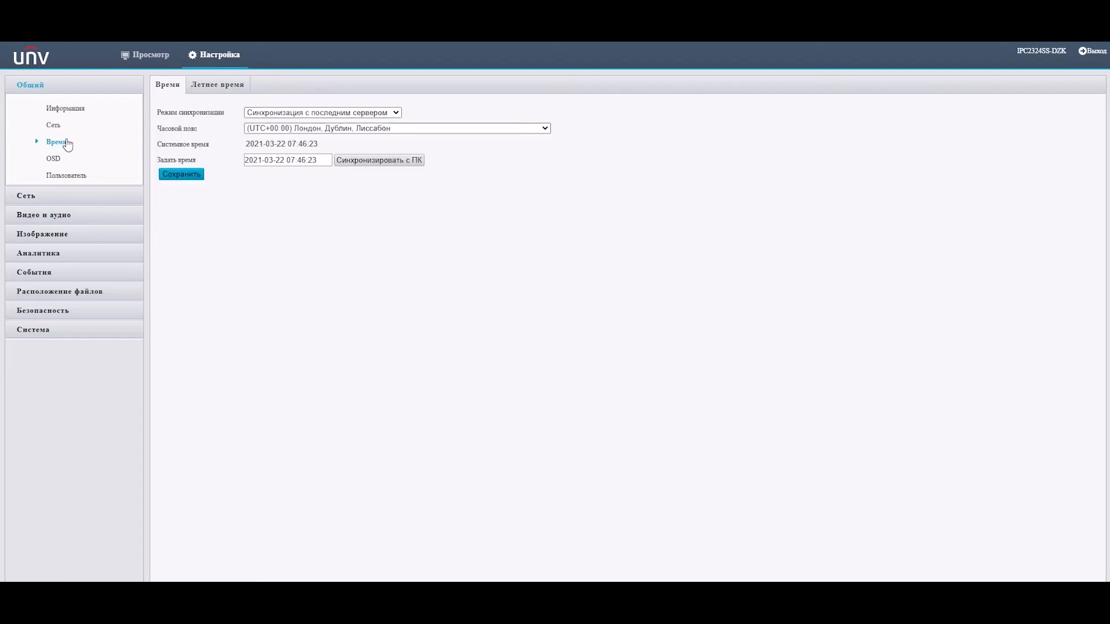
pyautogui.click(359, 128)
pyautogui.click(233, 208)
# - Try the NTP server and then the system settings as the time synchronization mode
pyautogui.click(280, 113)
pyautogui.click(303, 133)
pyautogui.click(330, 114)
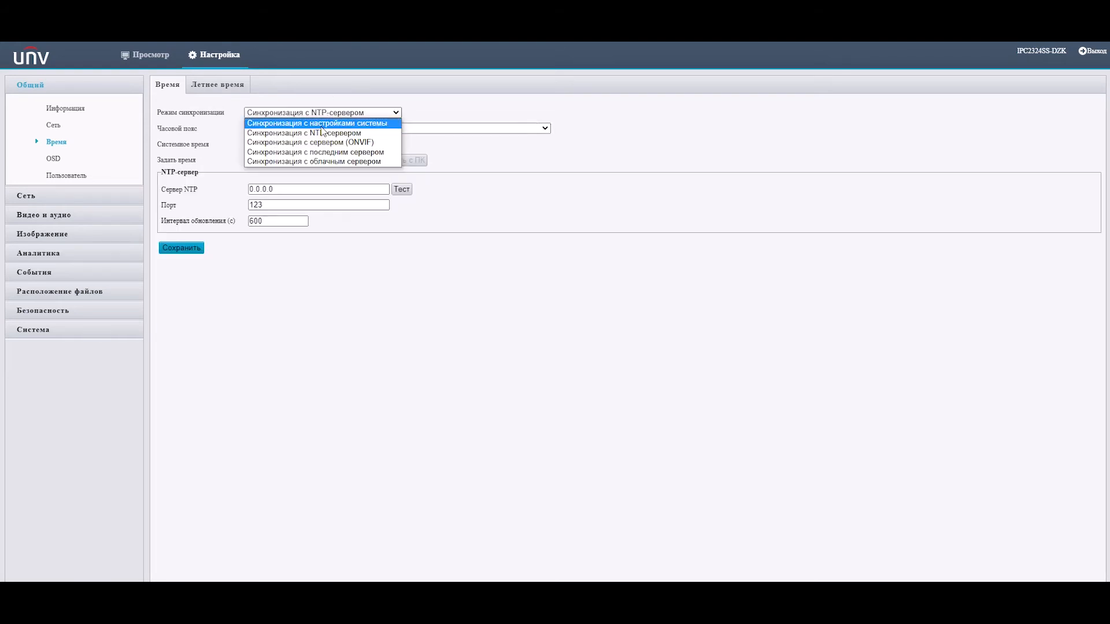
pyautogui.click(327, 124)
# - Examine the daylight saving time options and the OSD overlay settings
pyautogui.click(223, 88)
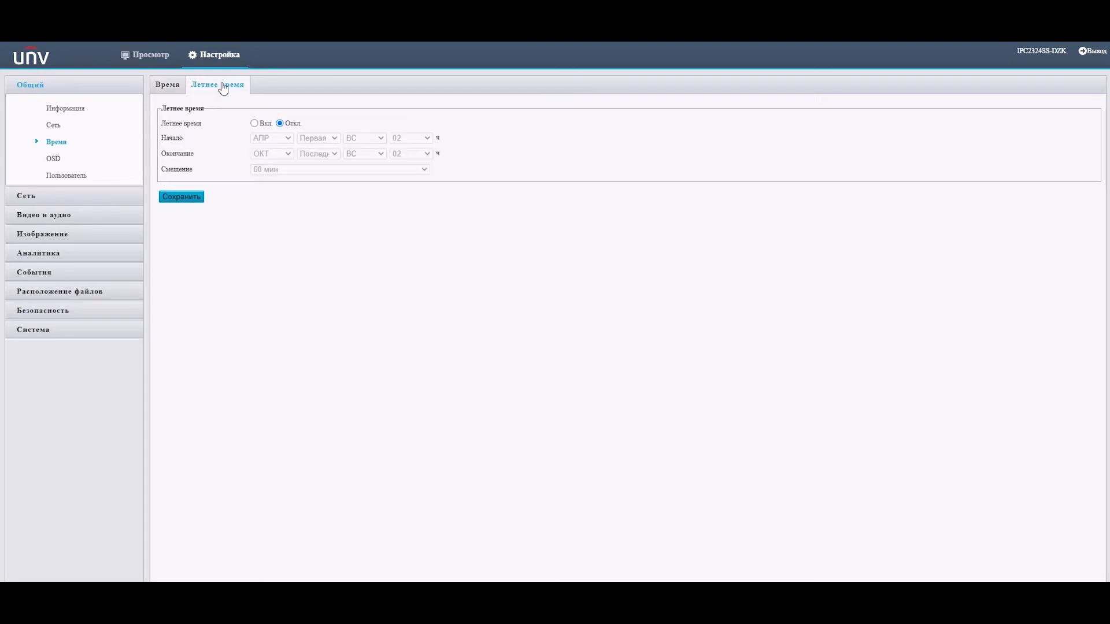
pyautogui.click(175, 91)
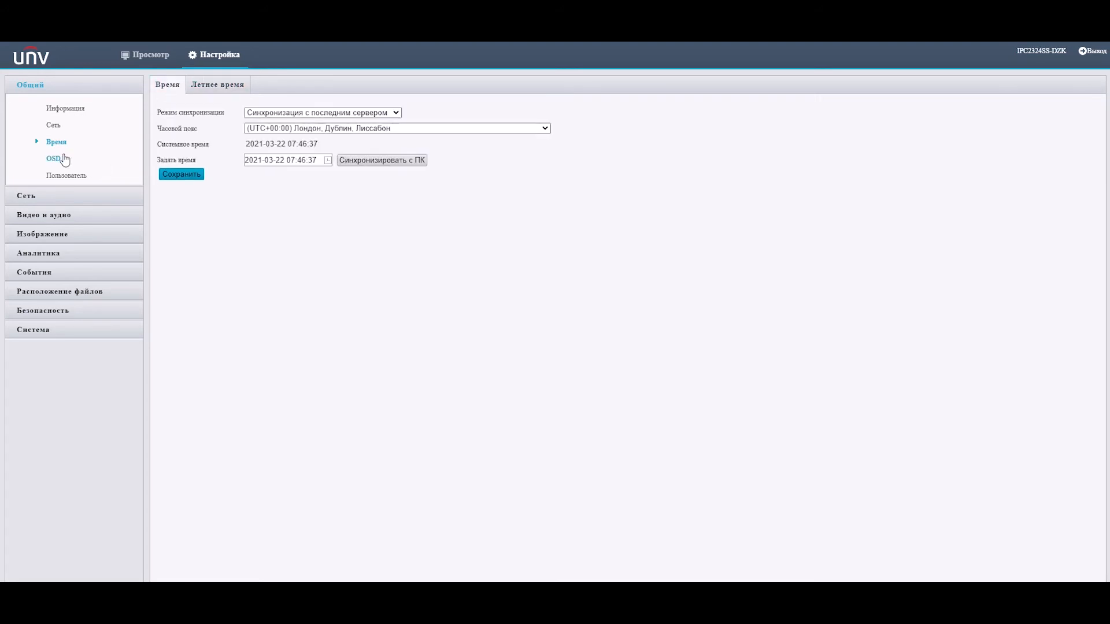
pyautogui.click(69, 159)
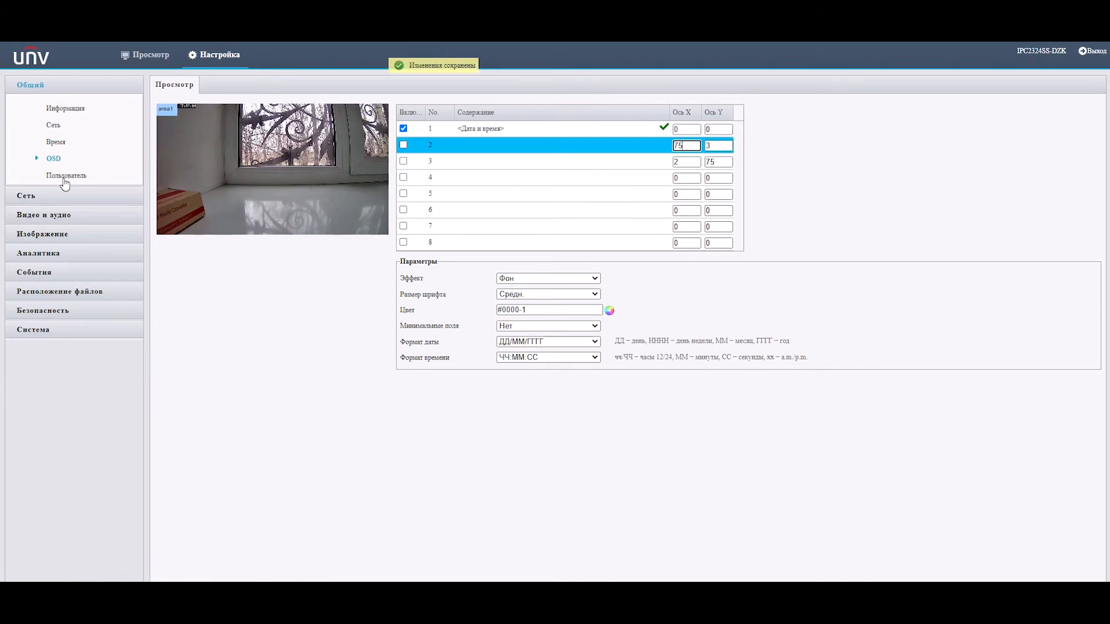
# - Examine the forms for editing the admin account and for adding a new user, leaving both without saving
pyautogui.click(64, 176)
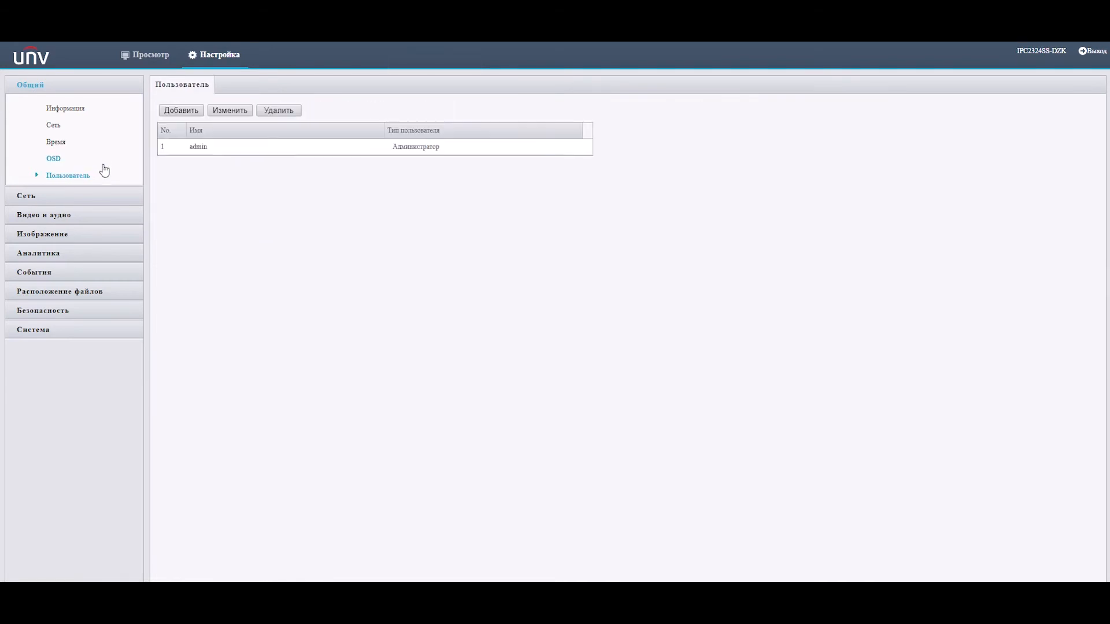
pyautogui.click(204, 147)
pyautogui.click(229, 110)
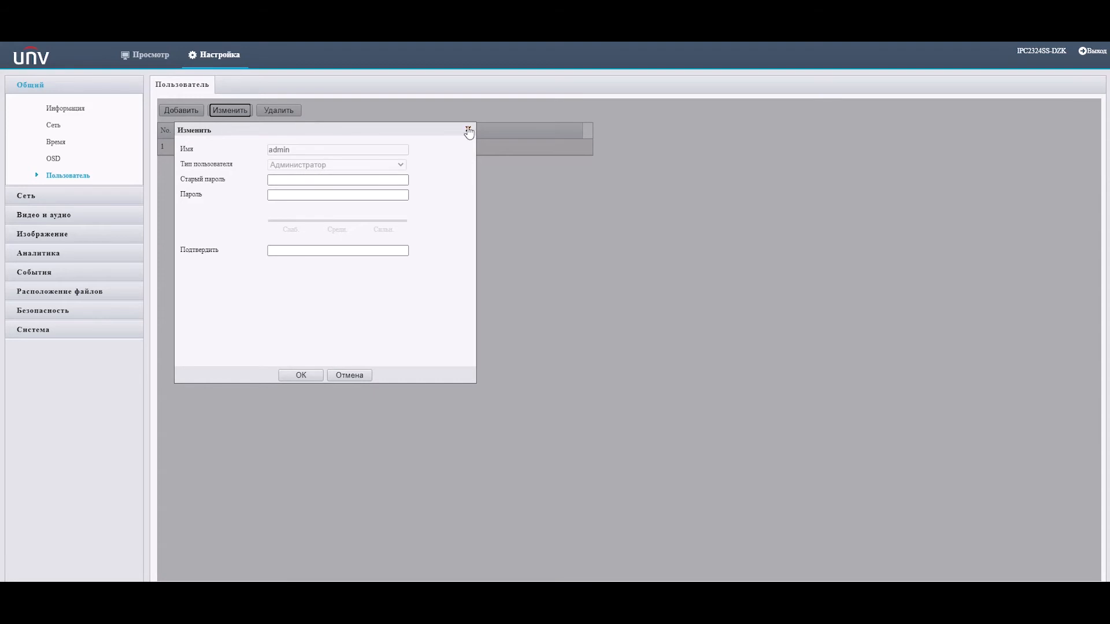
pyautogui.click(468, 131)
pyautogui.click(182, 111)
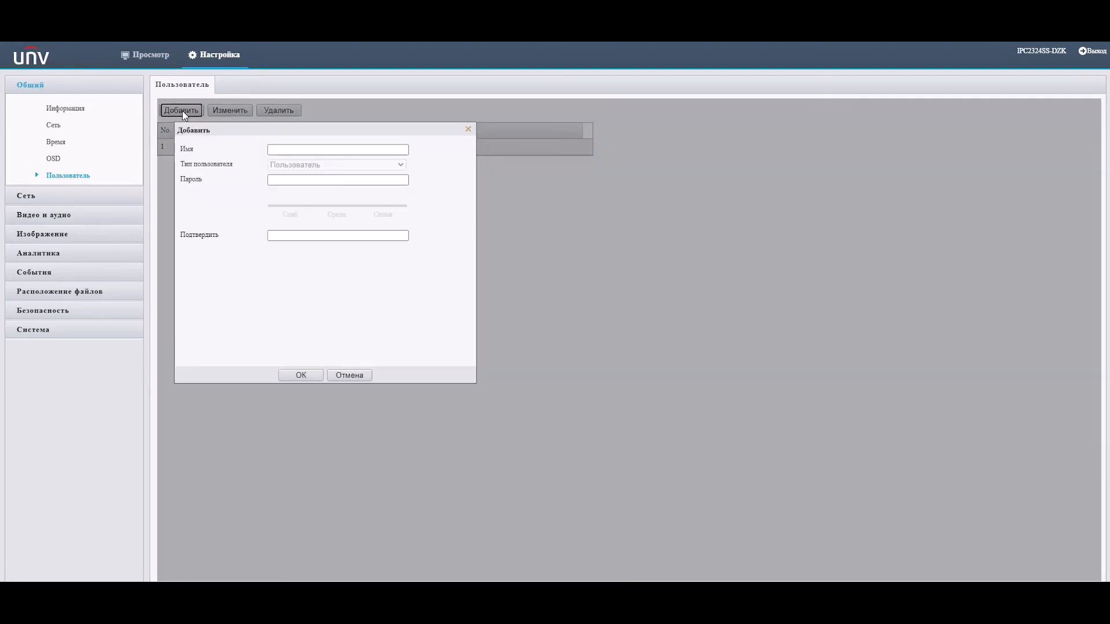
pyautogui.click(329, 149)
pyautogui.click(468, 129)
# - Examine the network section's IP, DNS, HTTP/HTTPS/RTSP port and port forwarding settings
pyautogui.click(34, 196)
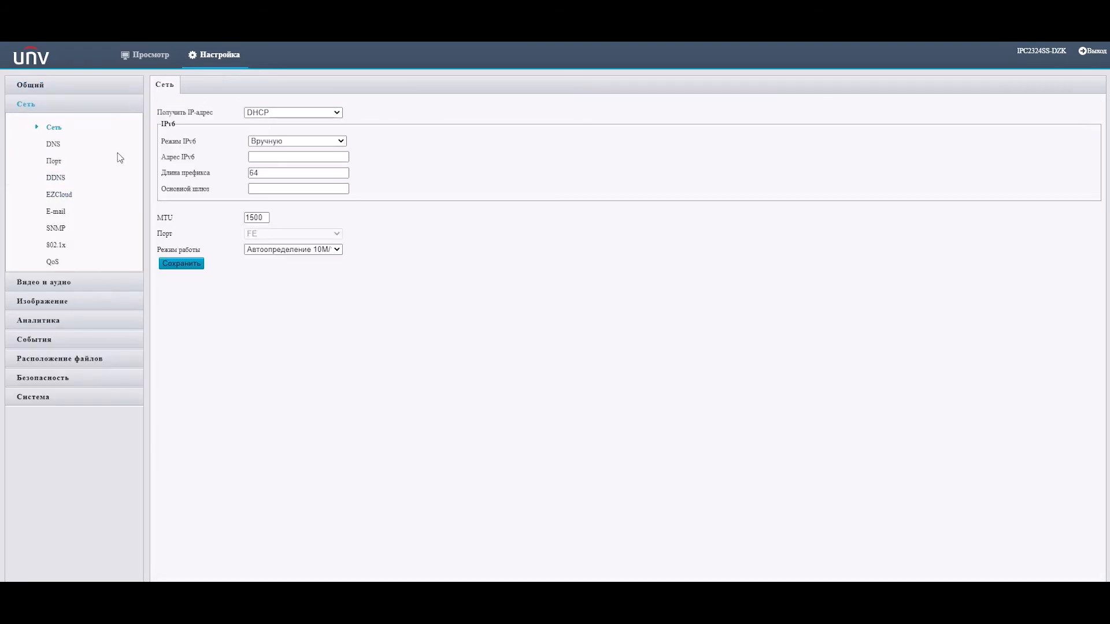
pyautogui.click(58, 148)
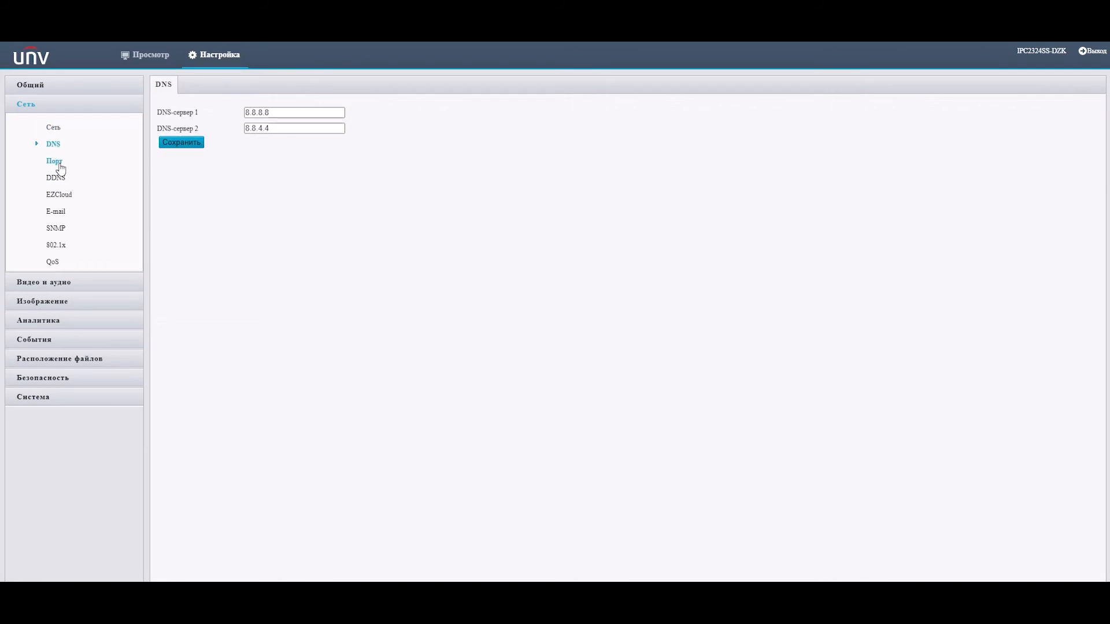
pyautogui.click(57, 164)
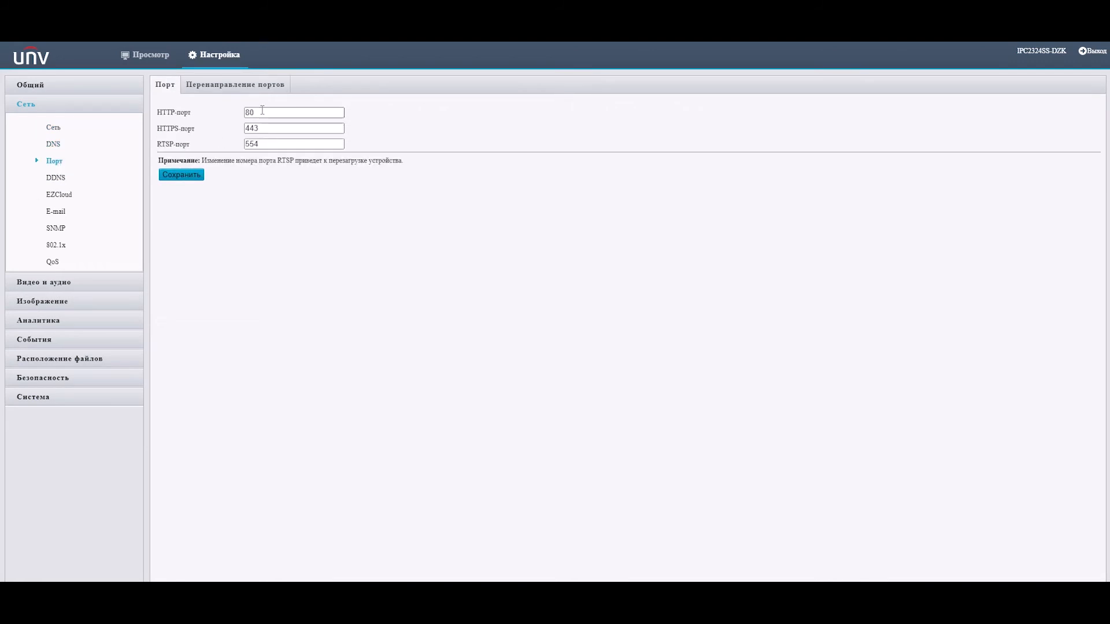
pyautogui.moveTo(261, 111); pyautogui.dragTo(246, 112)
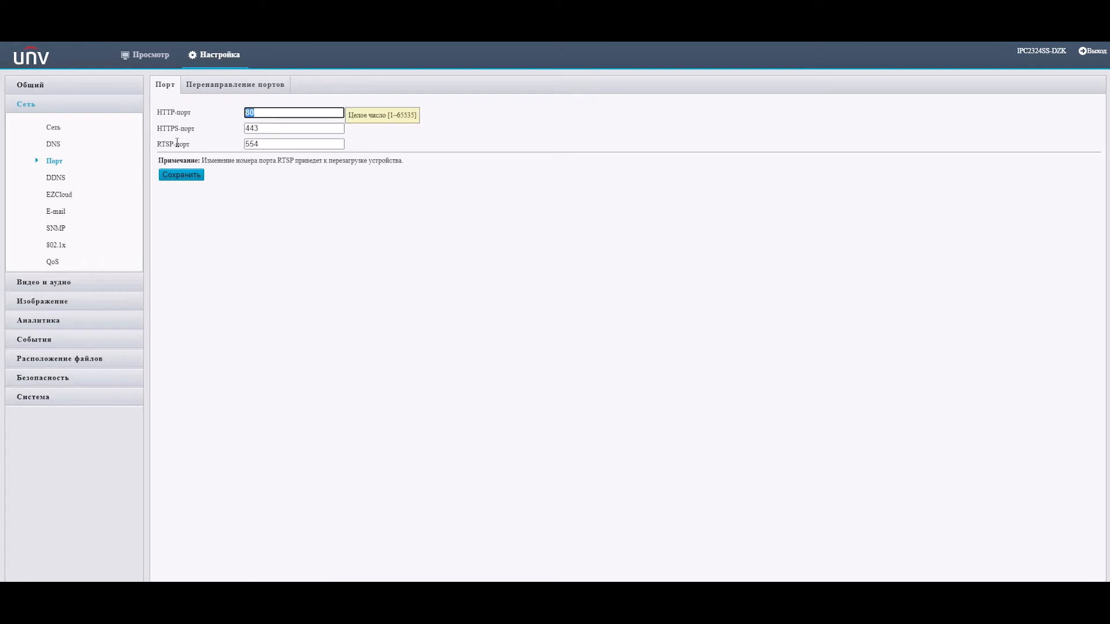
pyautogui.click(266, 146)
pyautogui.click(243, 87)
pyautogui.click(164, 86)
# - Examine the DDNS, EZCloud, e-mail, SNMP, 802.1x and QoS pages of the network settings
pyautogui.click(63, 179)
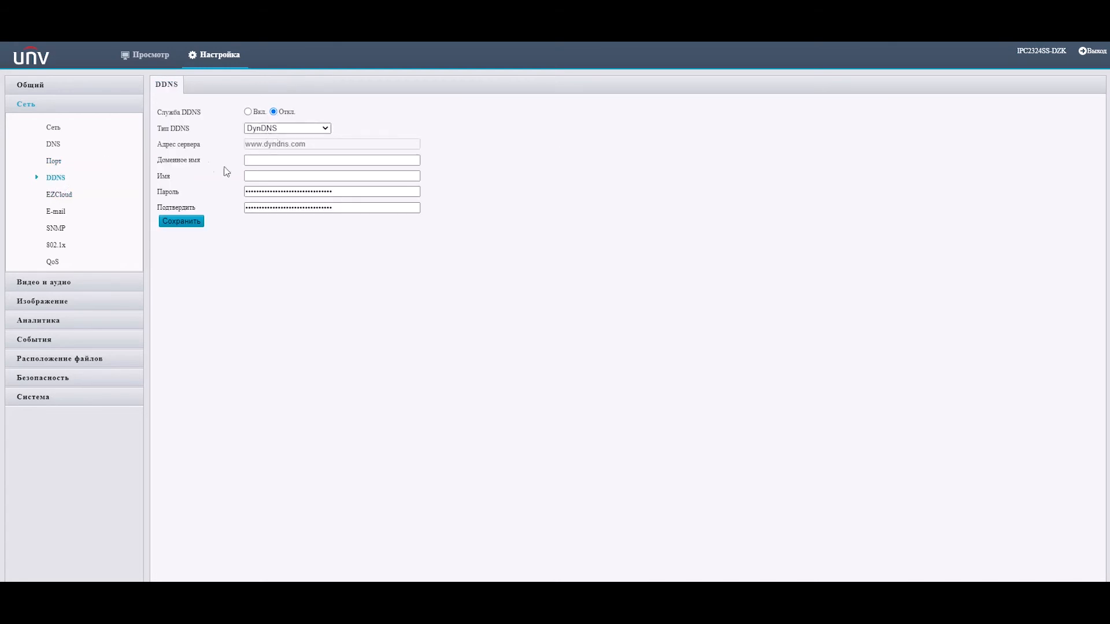
pyautogui.click(66, 201)
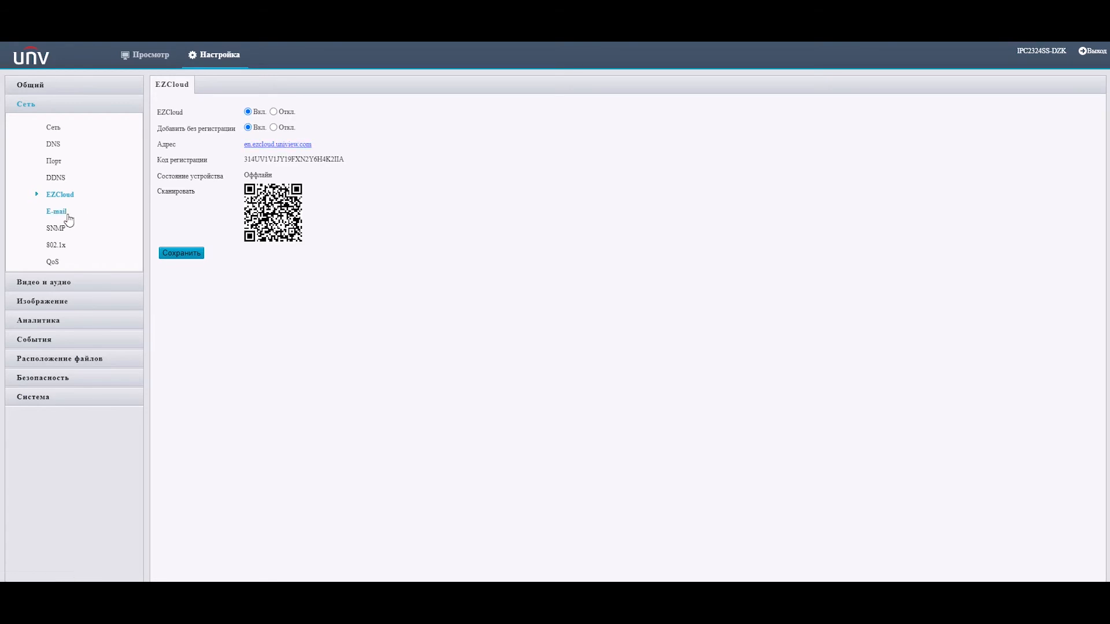
pyautogui.click(66, 219)
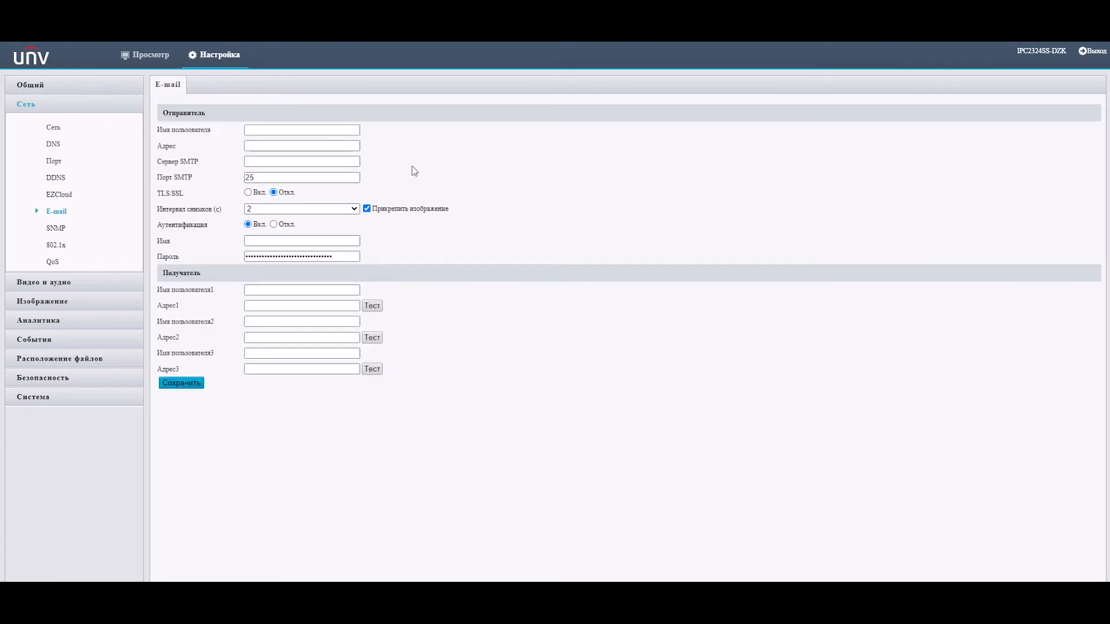
pyautogui.click(56, 229)
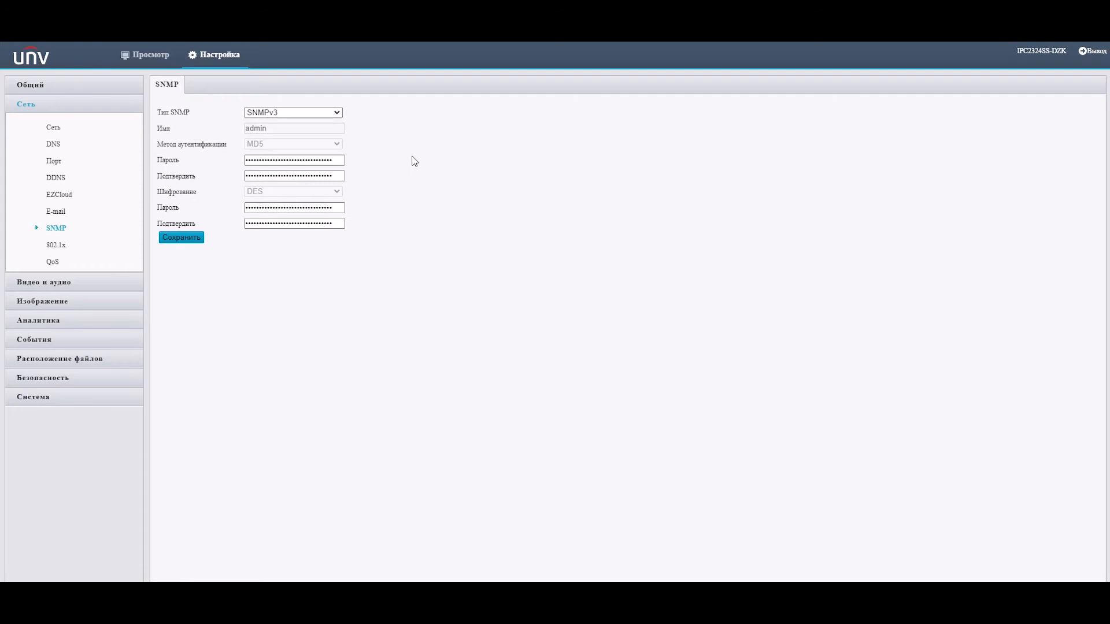
pyautogui.click(67, 245)
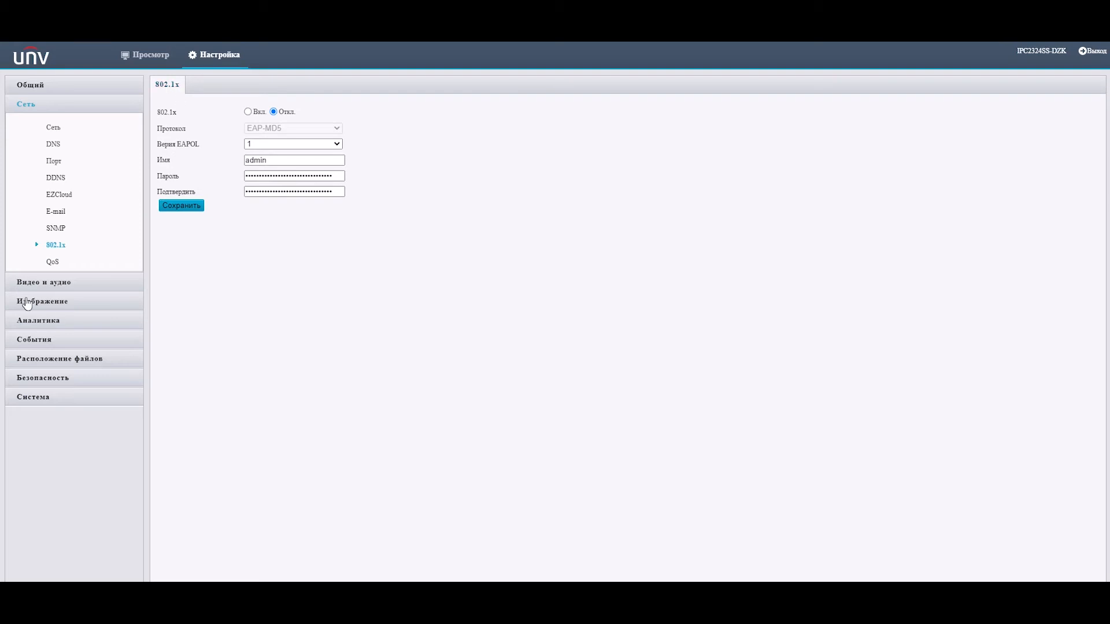
pyautogui.click(53, 261)
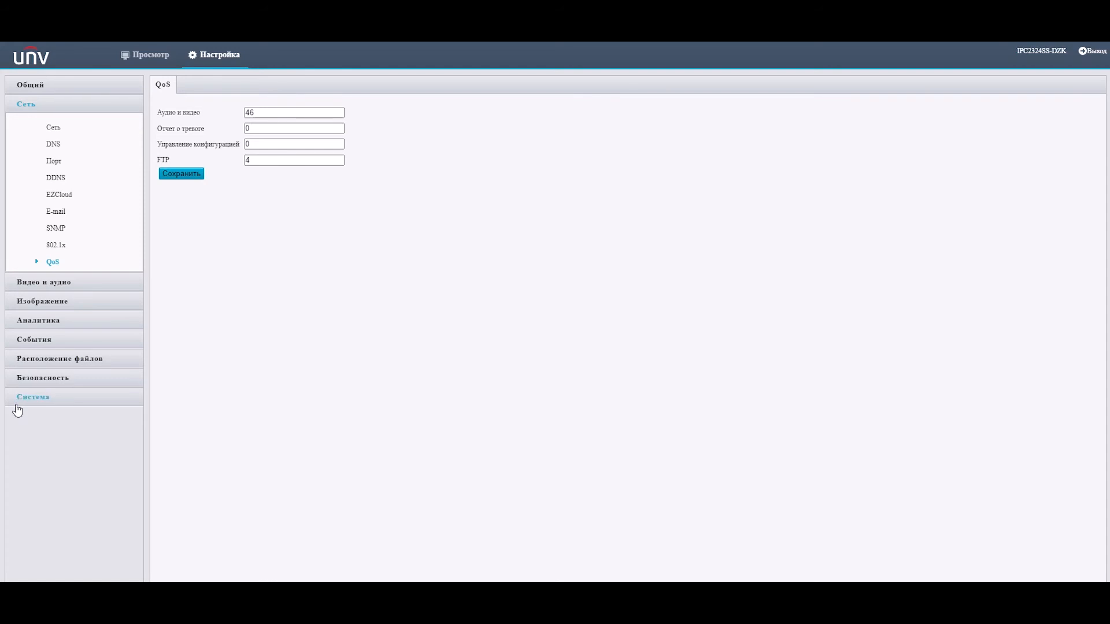
# - Examine the video settings' capture modes and the first stream's compression formats, bitrate mode and I-frame interval without changing them
pyautogui.click(50, 283)
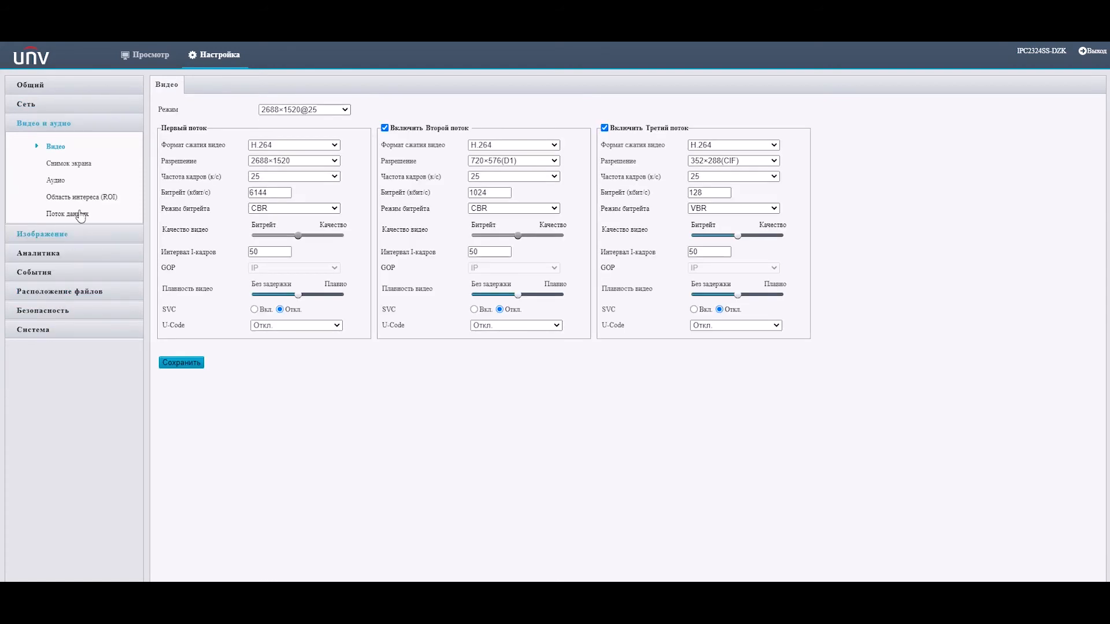
pyautogui.click(269, 114)
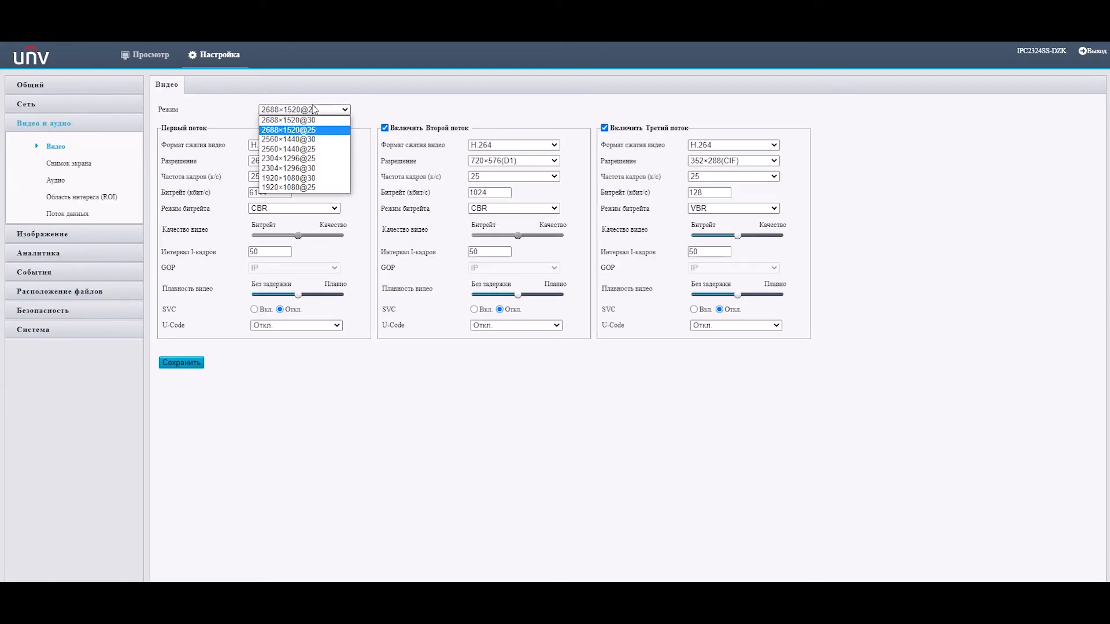
pyautogui.click(232, 111)
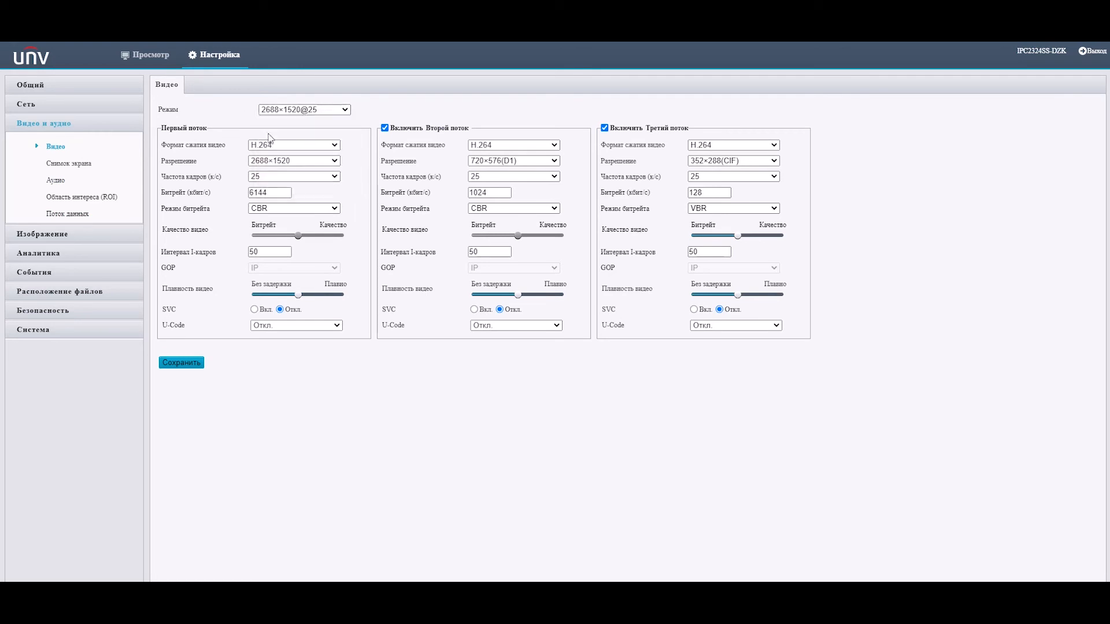
pyautogui.click(300, 145)
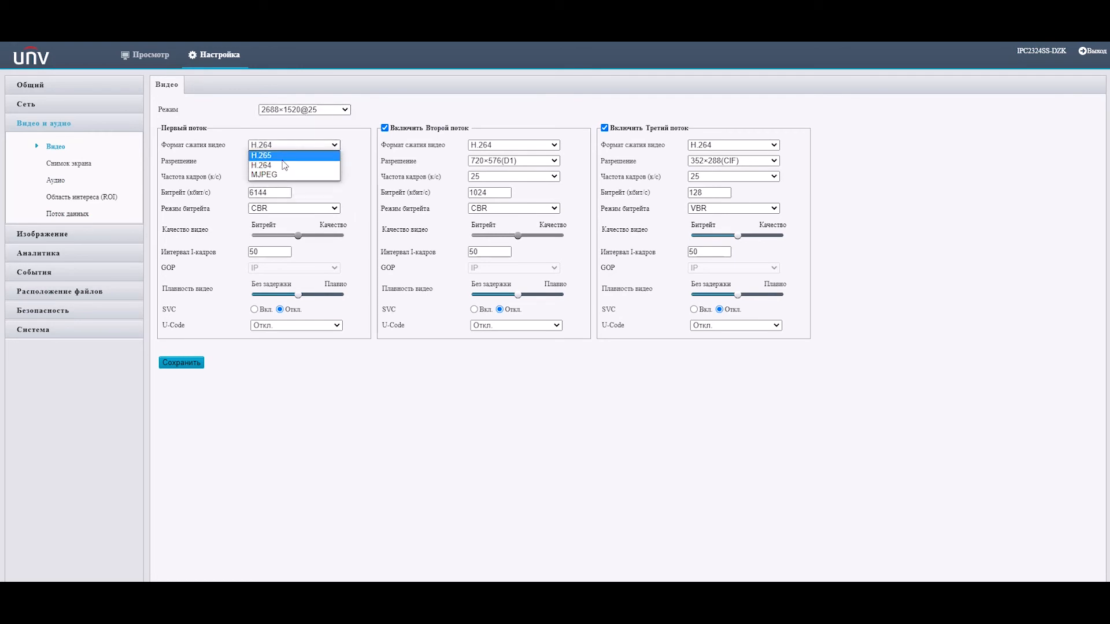
pyautogui.click(275, 144)
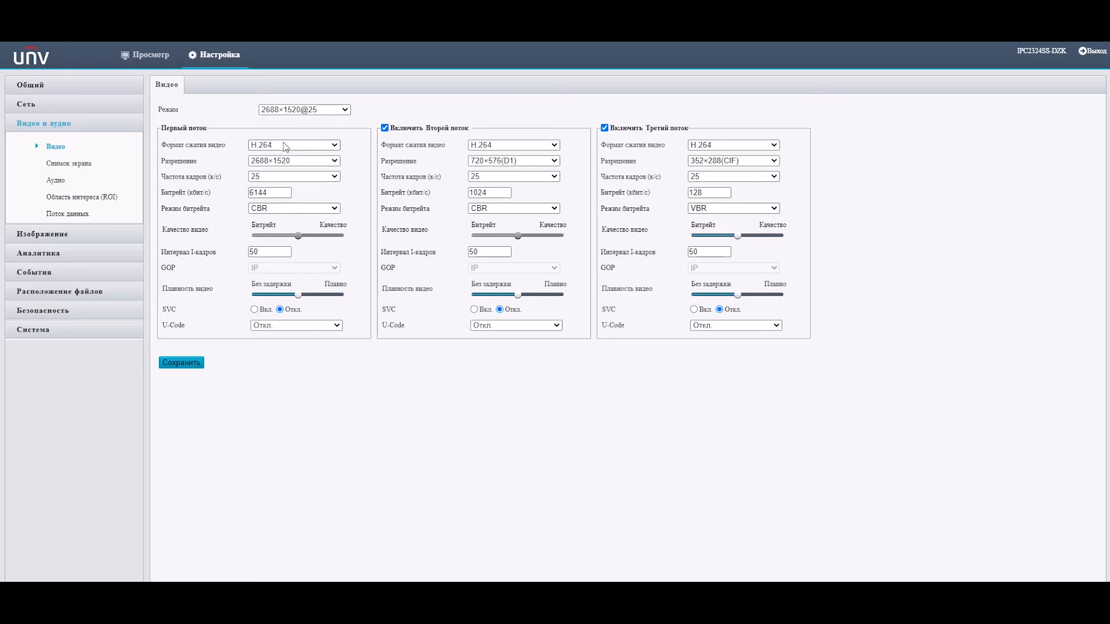
pyautogui.click(285, 146)
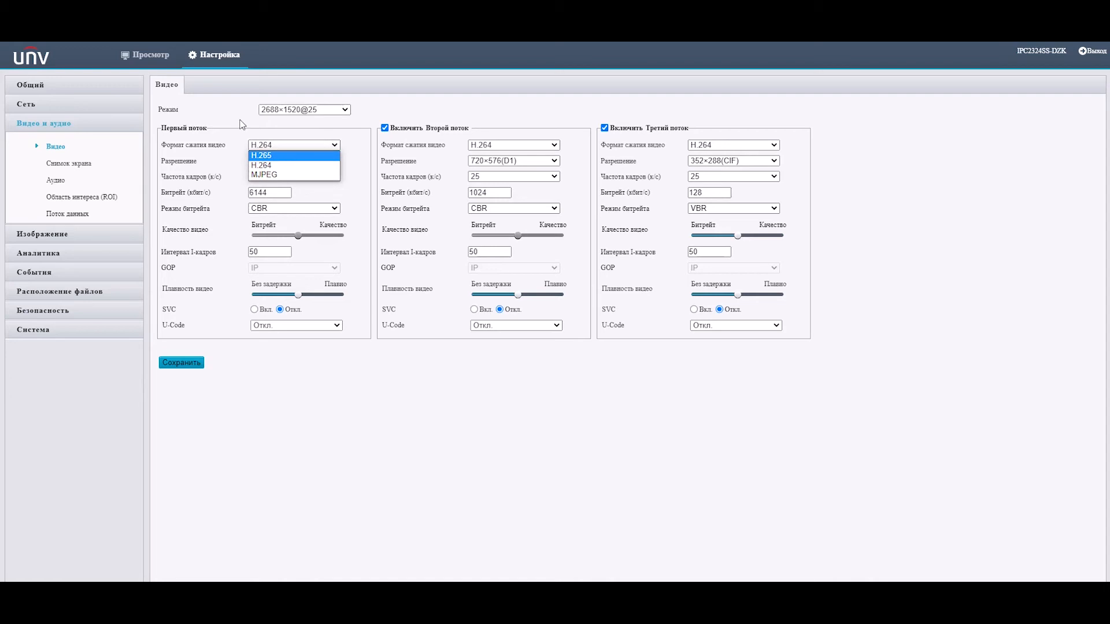
pyautogui.click(242, 124)
pyautogui.click(280, 147)
pyautogui.click(233, 119)
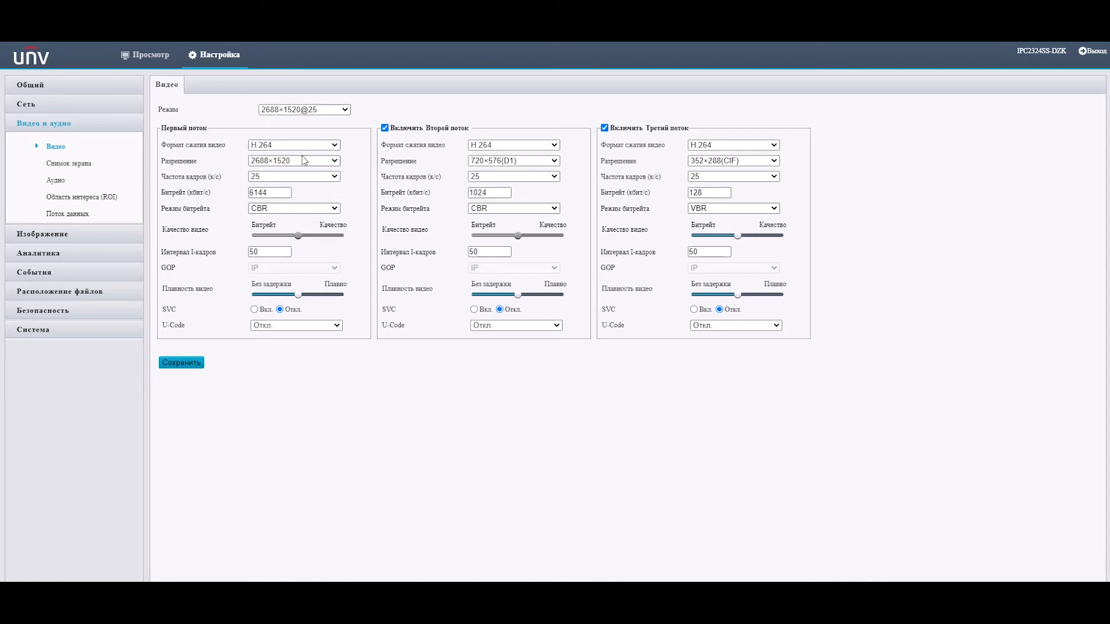
pyautogui.click(279, 209)
pyautogui.click(274, 252)
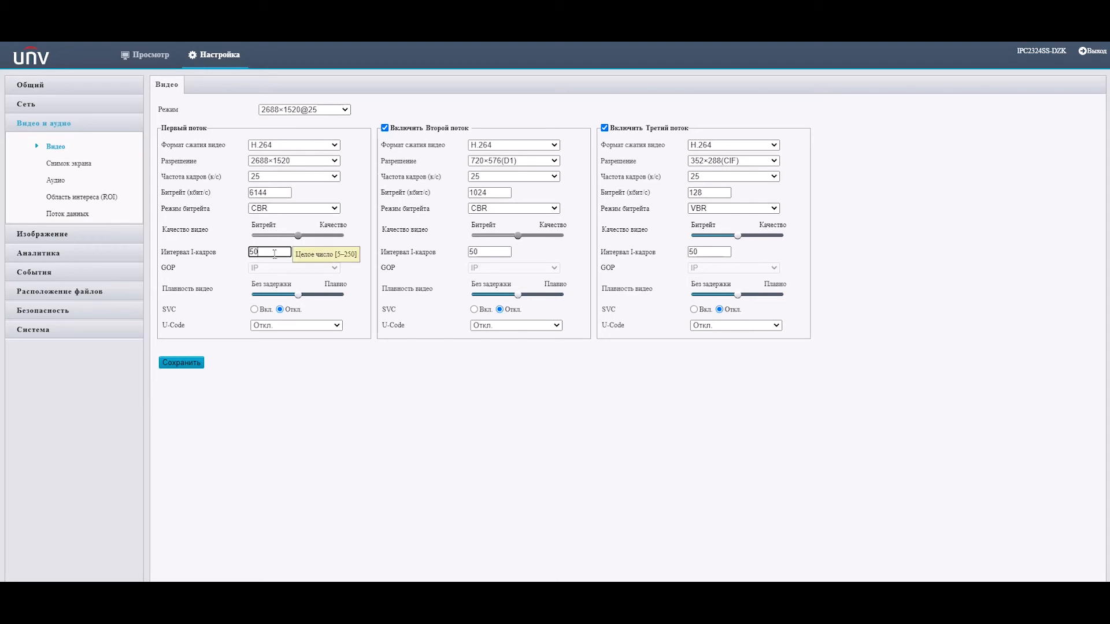
pyautogui.click(237, 270)
# - Try the first stream's U-Code in basic mode (Основной режим) and extended mode (Расширенный режим), and set it back to Откл
pyautogui.click(280, 328)
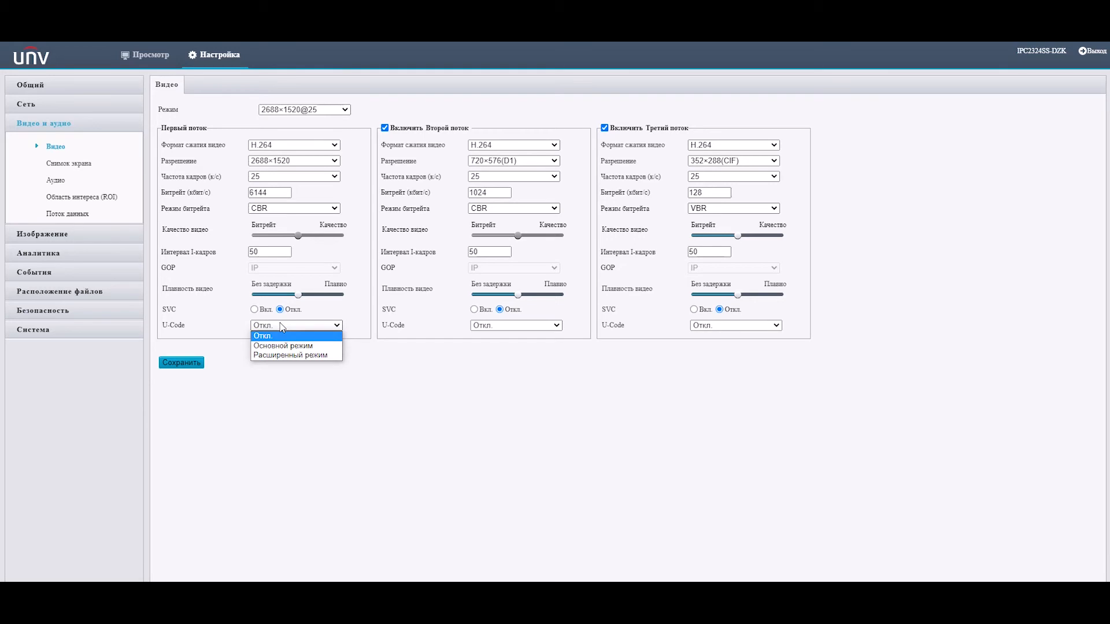
pyautogui.click(275, 345)
pyautogui.click(293, 254)
pyautogui.click(300, 289)
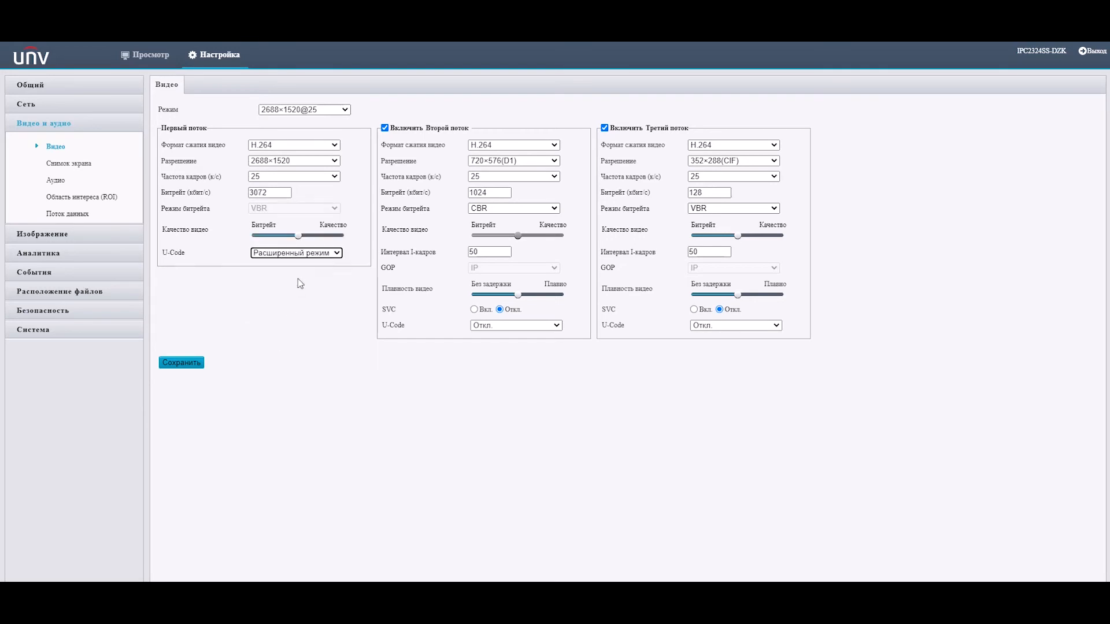
pyautogui.click(295, 254)
pyautogui.click(289, 264)
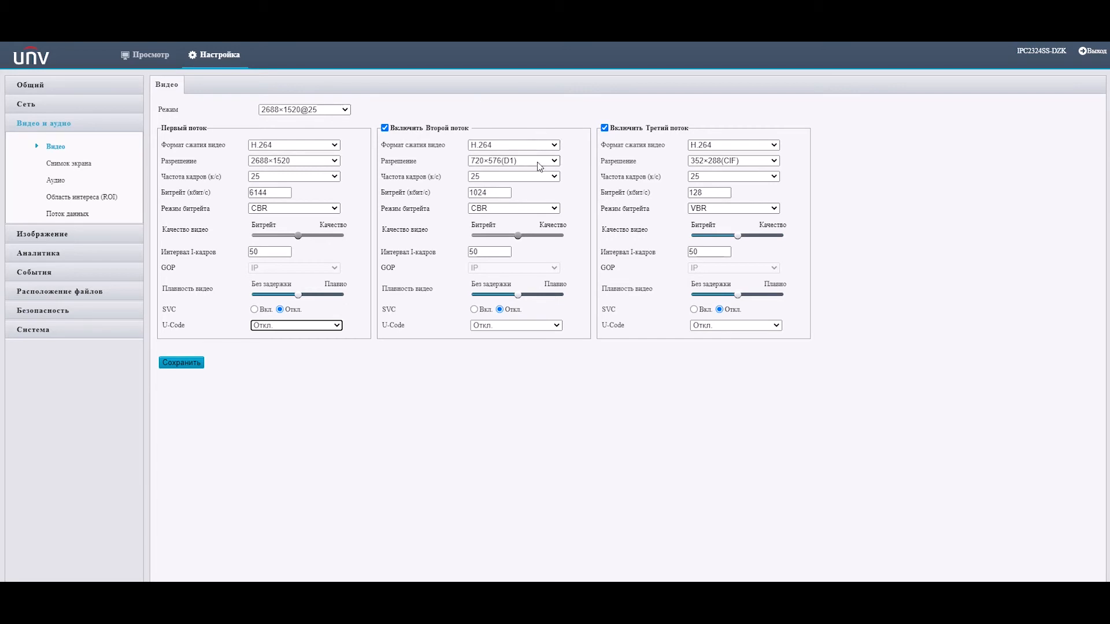
# - Examine the snapshot settings and the audio page's input access mode and output options
pyautogui.click(72, 166)
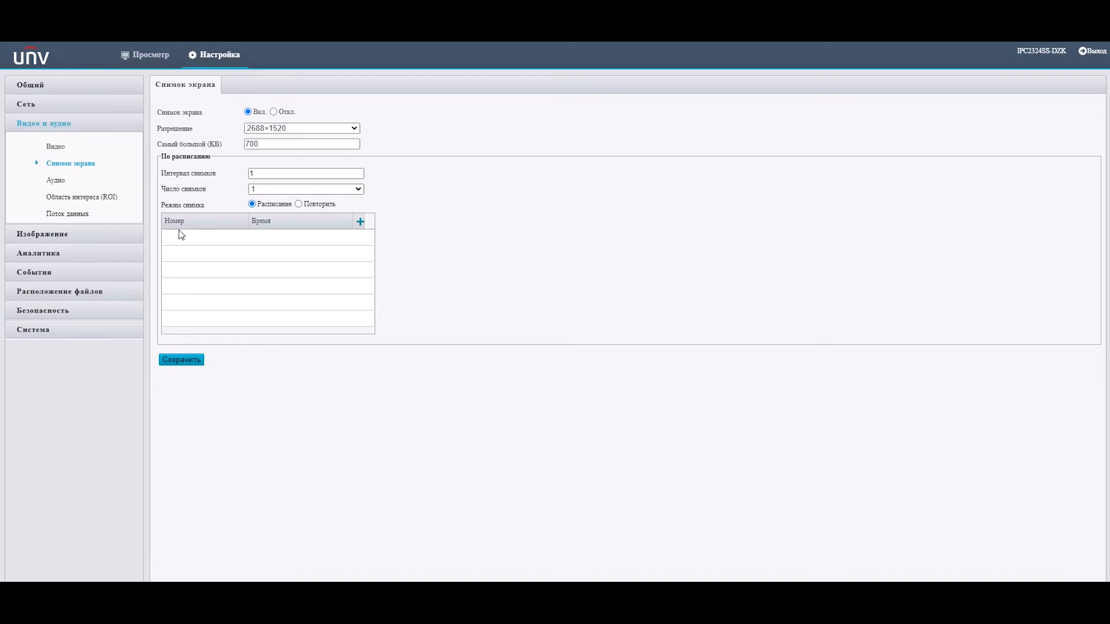
pyautogui.click(54, 182)
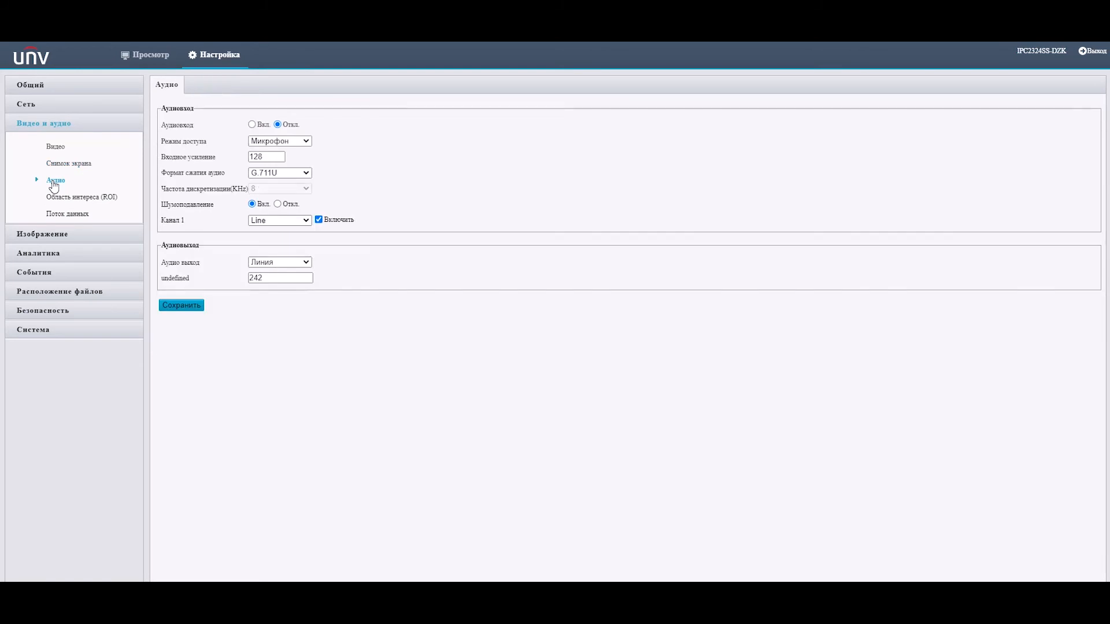
pyautogui.click(265, 143)
pyautogui.click(271, 147)
pyautogui.click(286, 263)
pyautogui.click(286, 271)
# - Add a region of interest over the window in the camera picture and delete it again
pyautogui.click(75, 197)
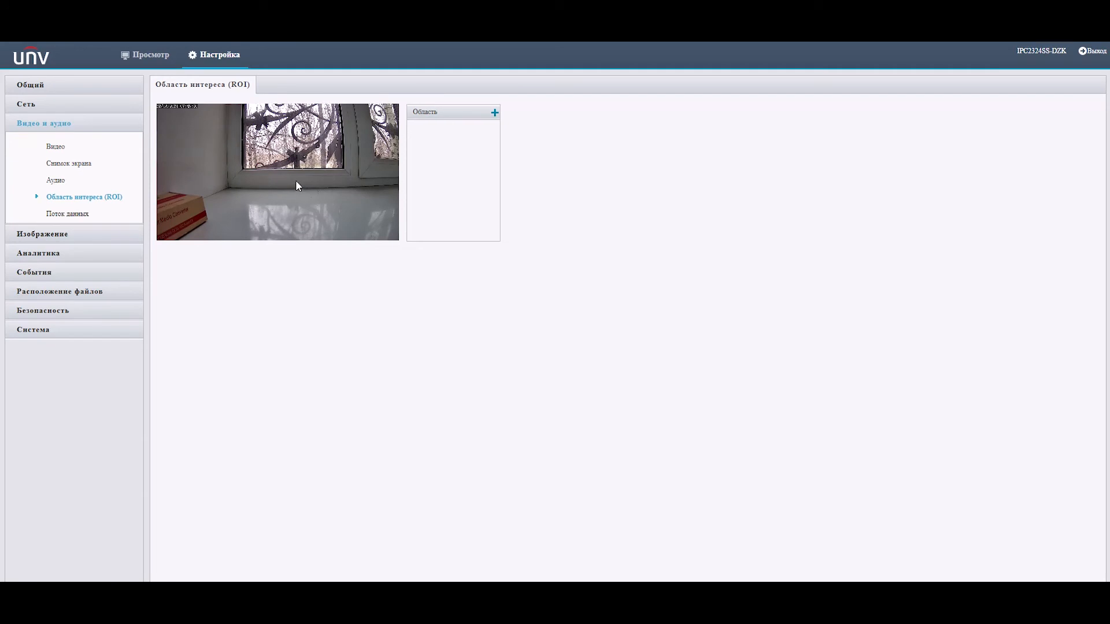
pyautogui.click(494, 113)
pyautogui.moveTo(289, 154); pyautogui.dragTo(303, 129)
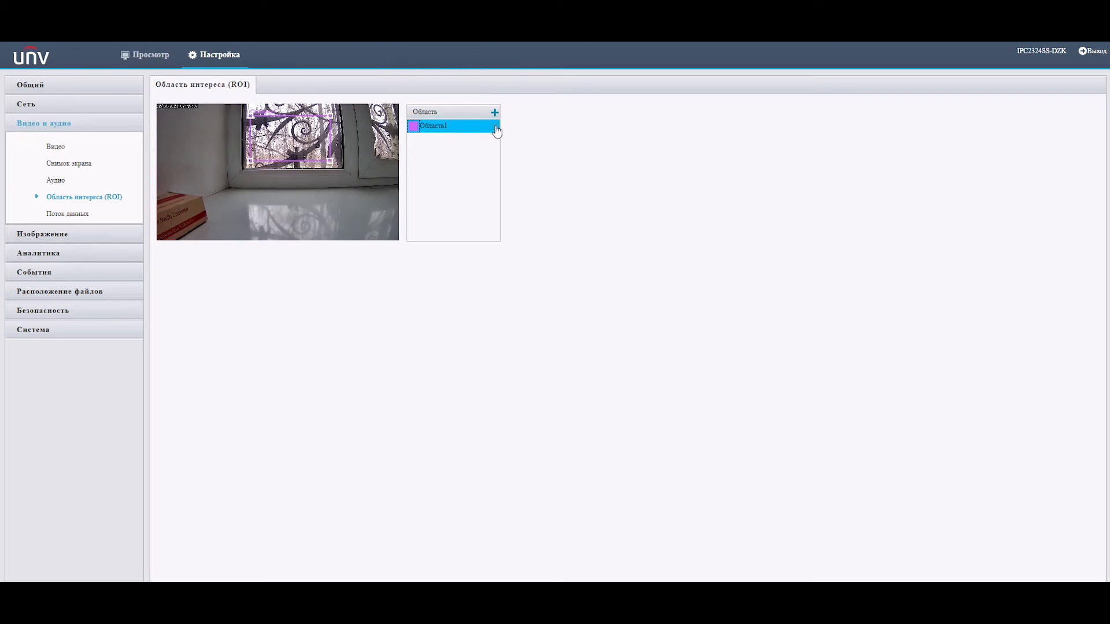
pyautogui.click(496, 126)
# - Examine the data stream list and the RTSP multicast address settings
pyautogui.click(66, 215)
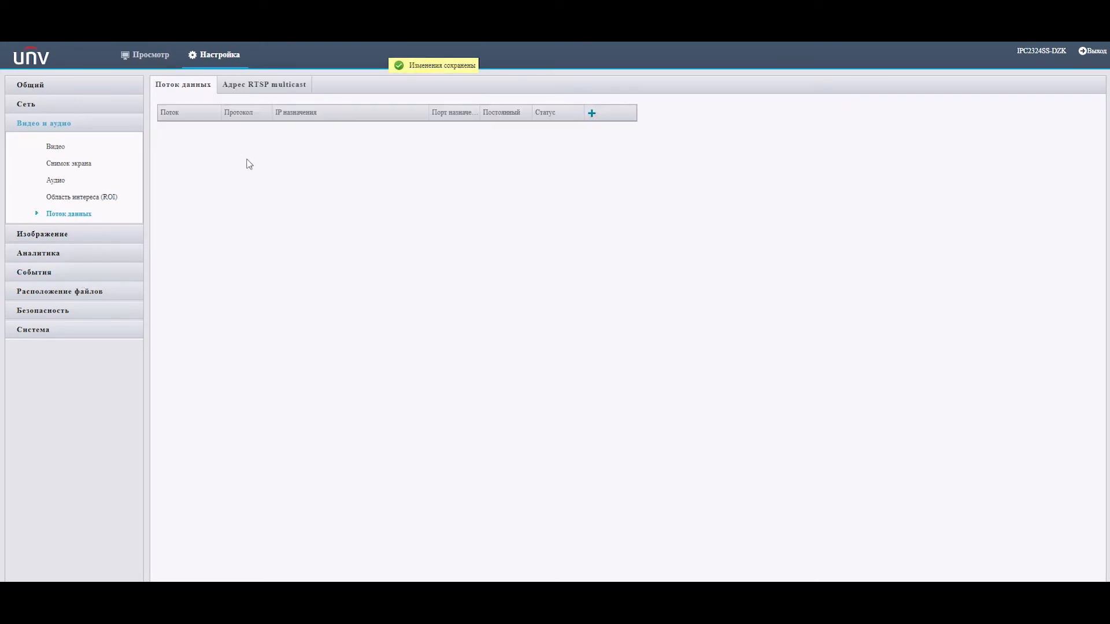
pyautogui.click(264, 84)
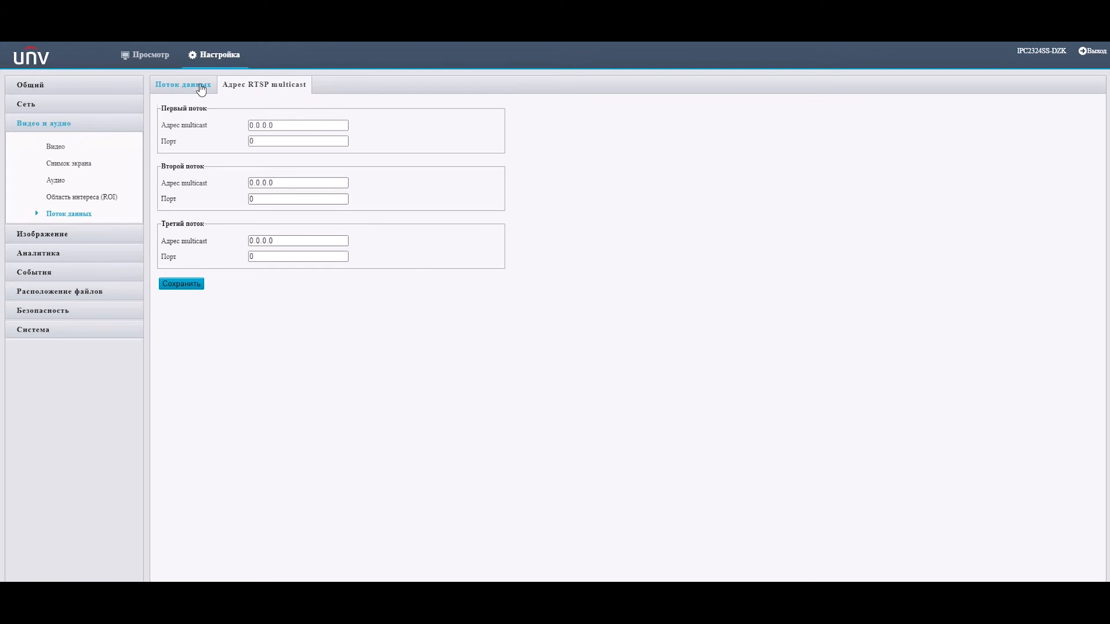
pyautogui.click(200, 86)
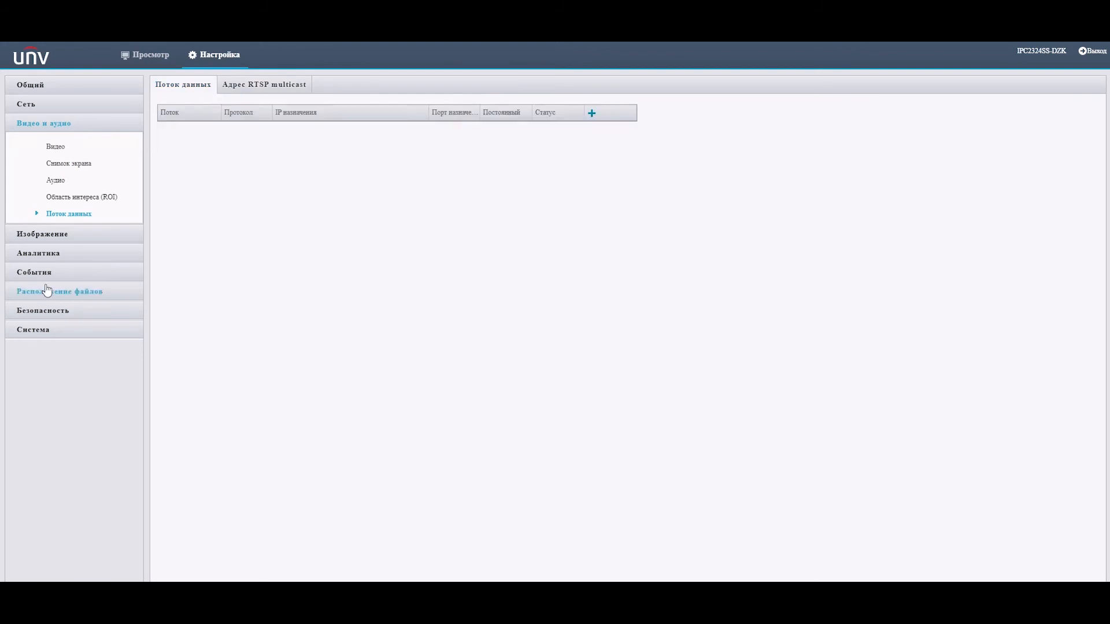
# - Try rotating the camera image 90° clockwise (На 90° по часовой) in the image settings, and return the rotation to Стандартный
pyautogui.click(37, 238)
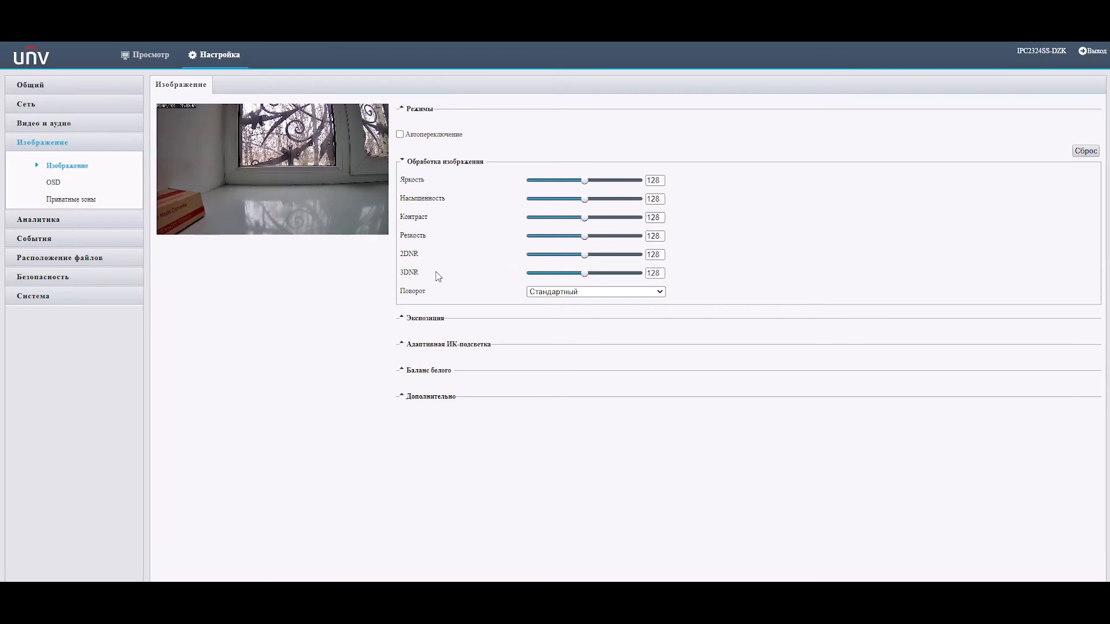
pyautogui.click(531, 293)
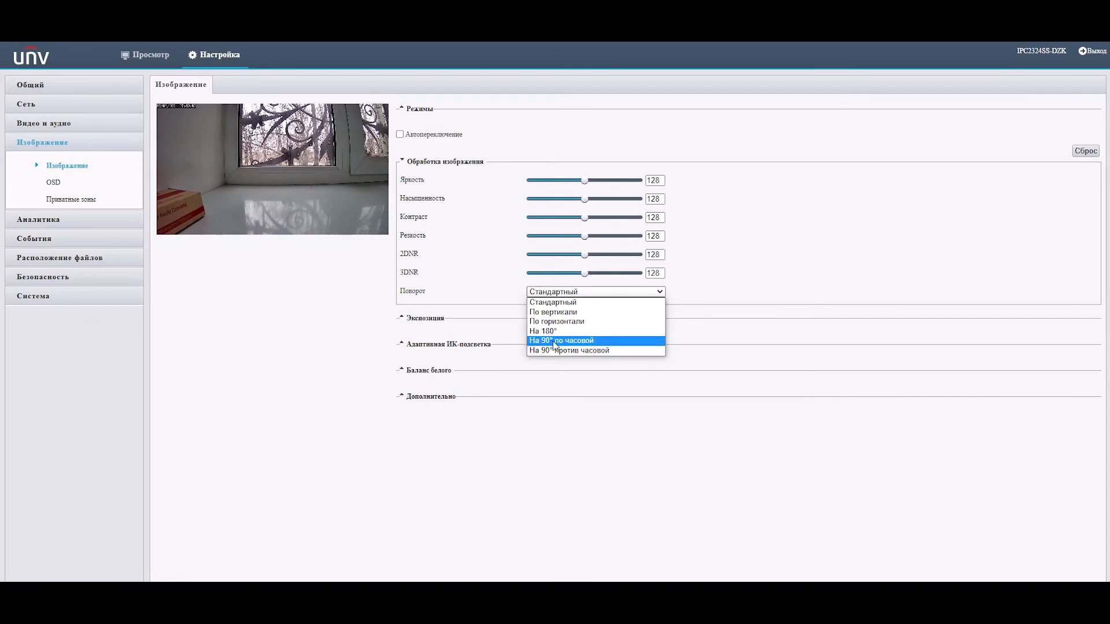
pyautogui.click(553, 341)
pyautogui.click(558, 293)
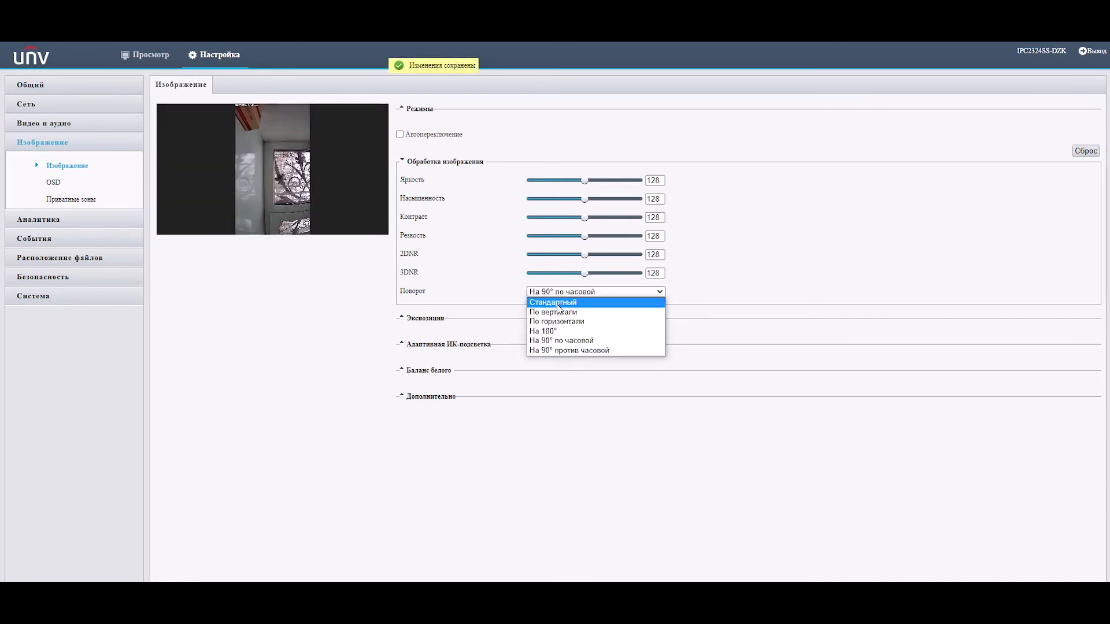
pyautogui.click(558, 302)
# - Try manual exposure (Вручную) with a 1/12 shutter, and set the exposure mode back to Авто
pyautogui.click(415, 318)
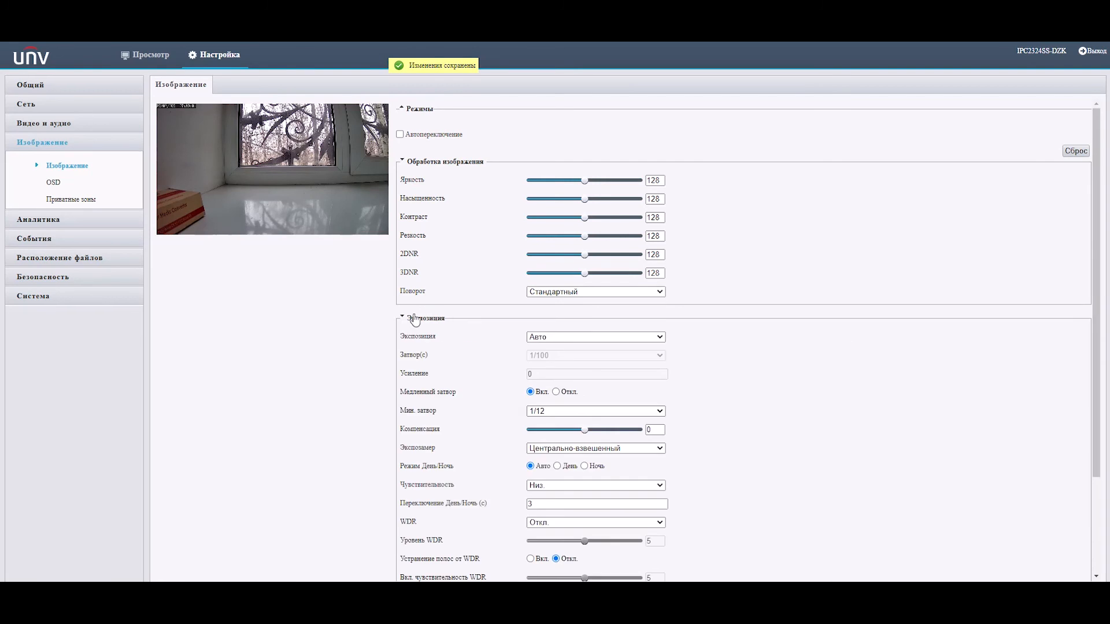
pyautogui.scroll(-2, 376, 411)
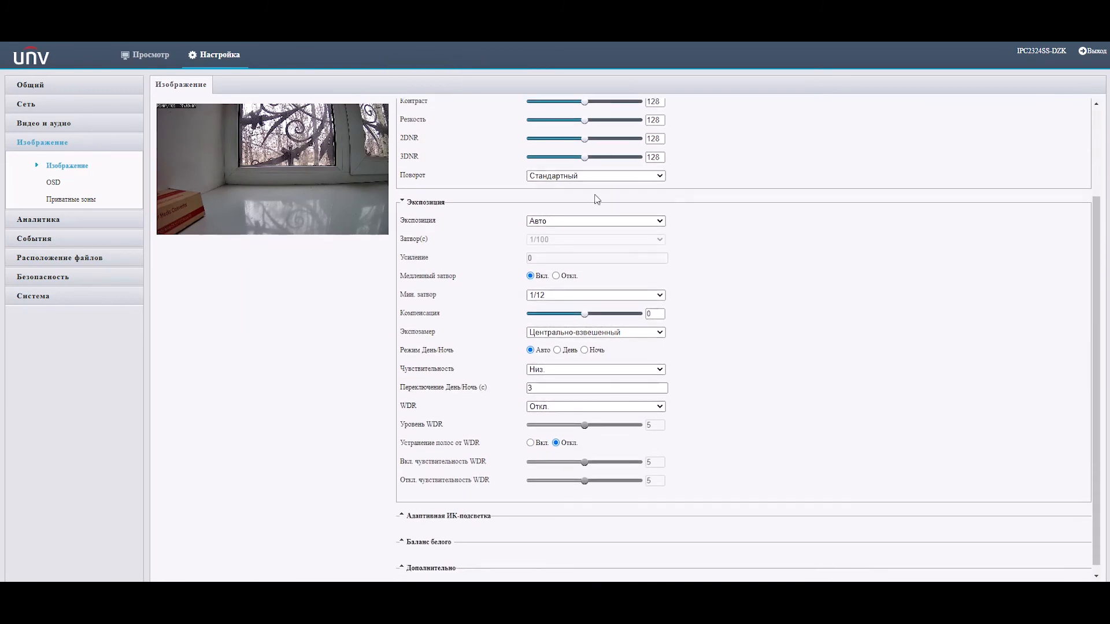
pyautogui.click(574, 221)
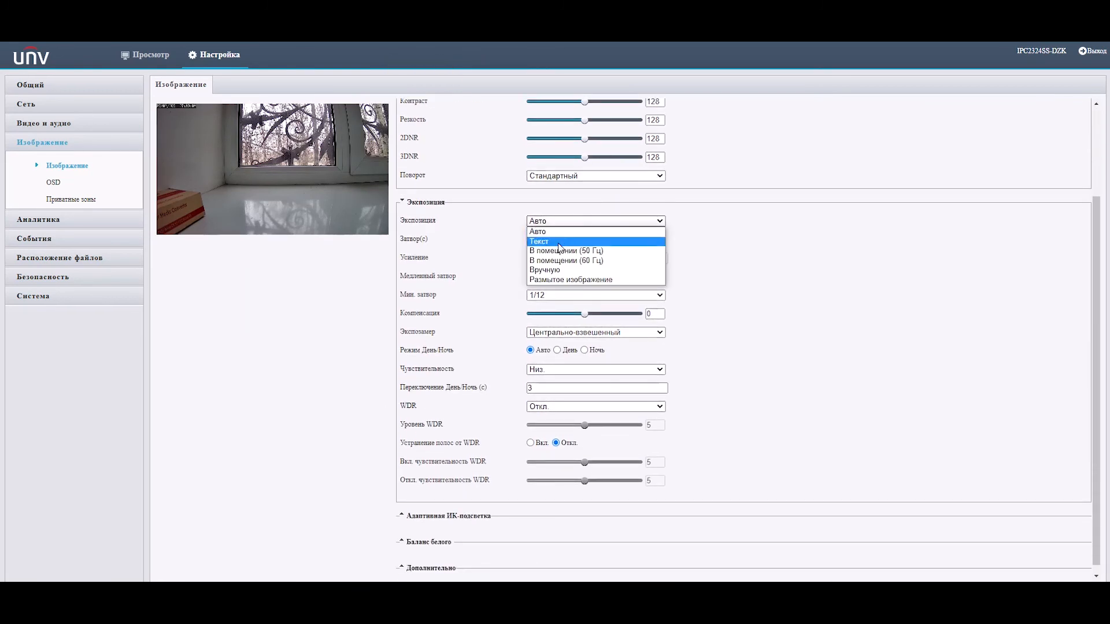
pyautogui.click(558, 270)
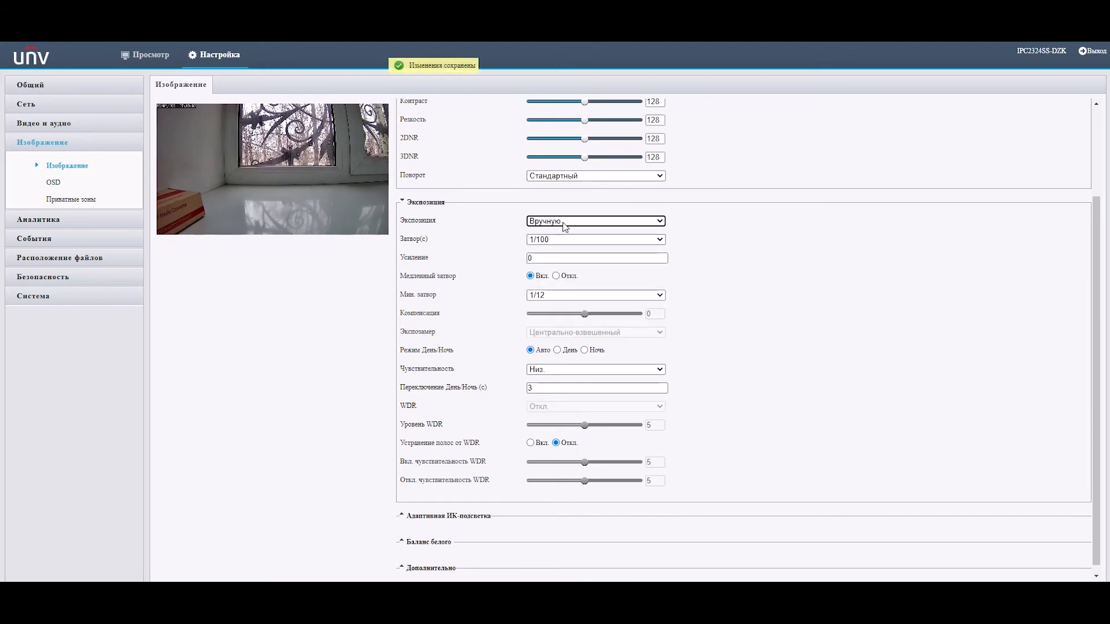
pyautogui.click(556, 240)
pyautogui.click(557, 248)
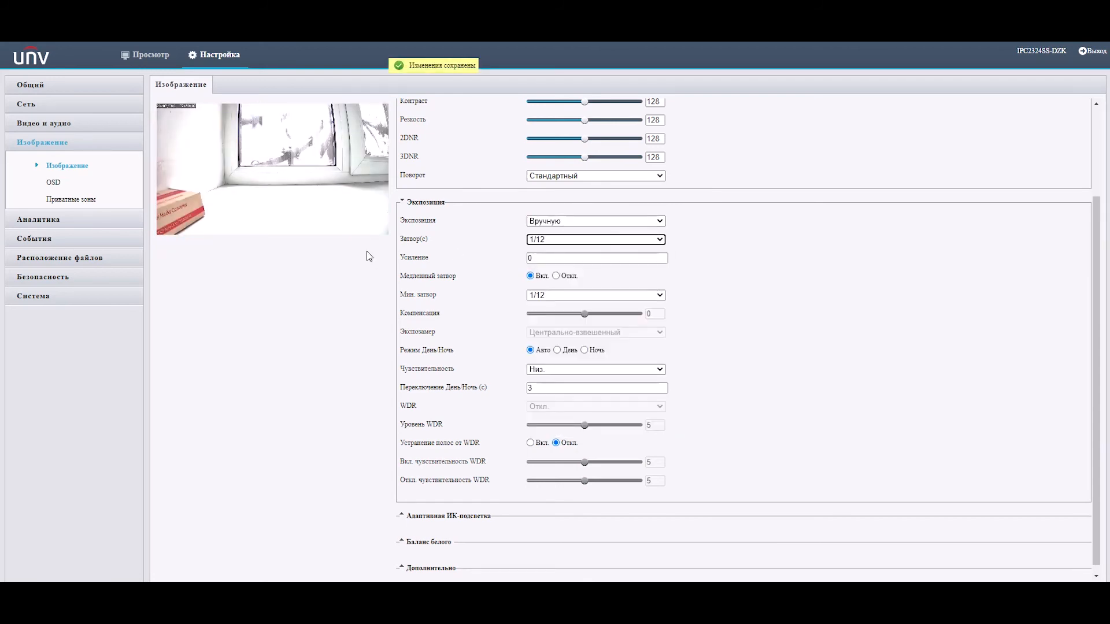
pyautogui.scroll(-2, 508, 312)
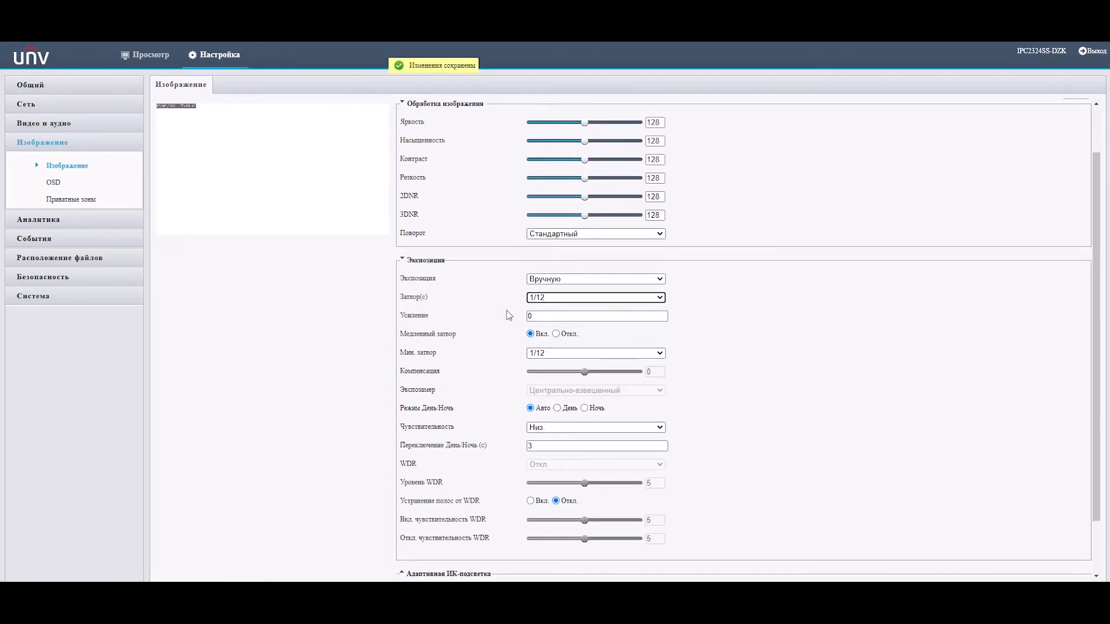
pyautogui.click(537, 298)
pyautogui.click(552, 307)
pyautogui.click(566, 276)
pyautogui.click(557, 288)
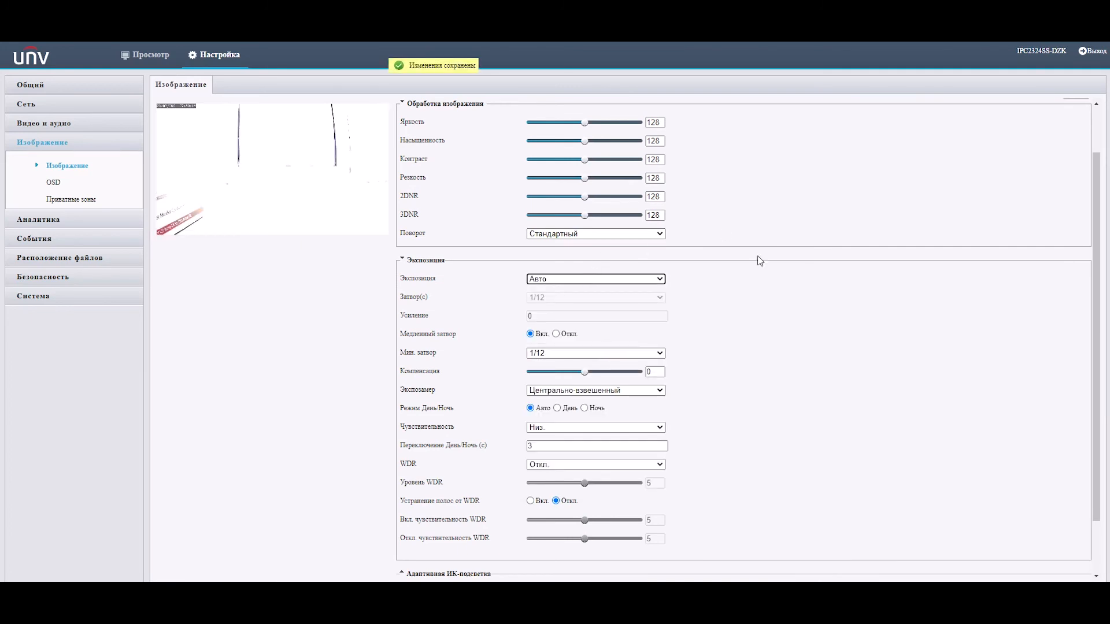
# - Turn on WDR (Вкл.) in the exposure settings
pyautogui.scroll(-1, 751, 260)
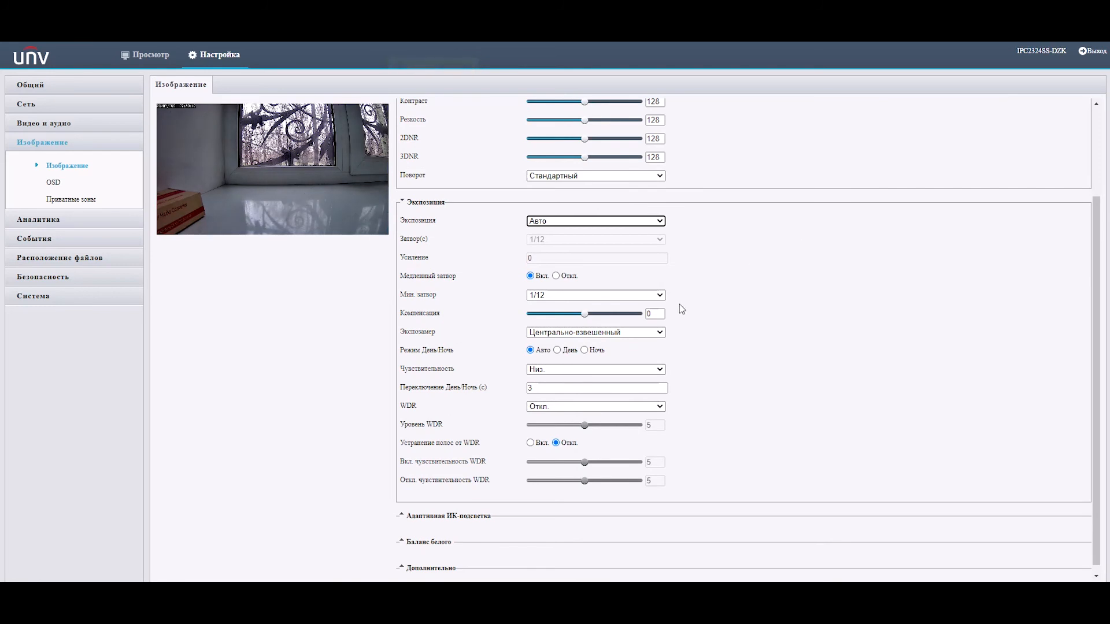
pyautogui.click(553, 407)
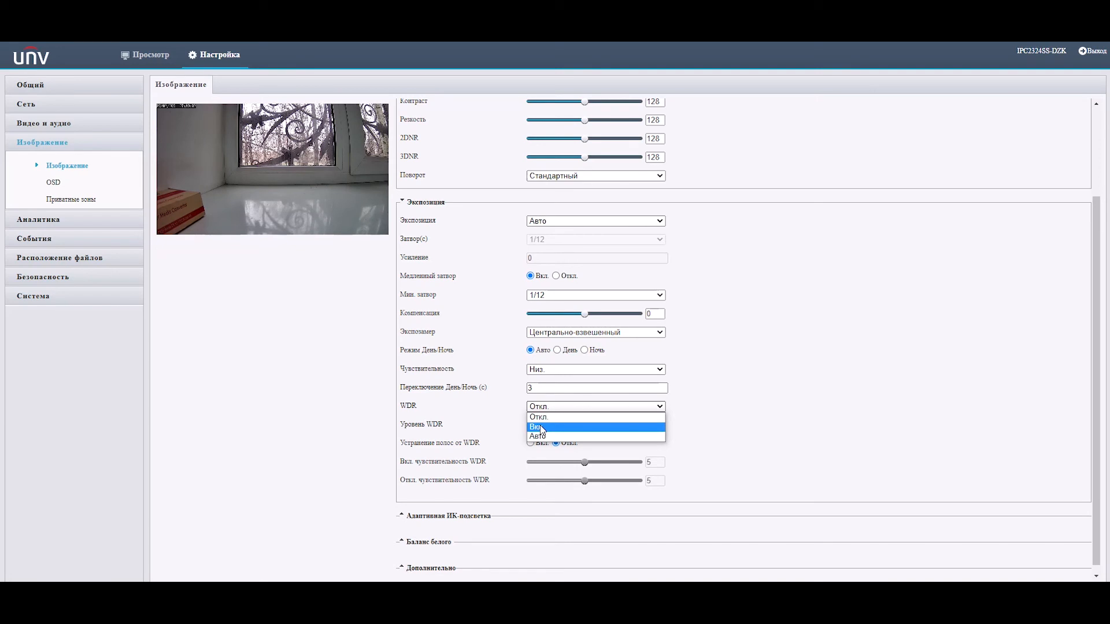
pyautogui.click(542, 428)
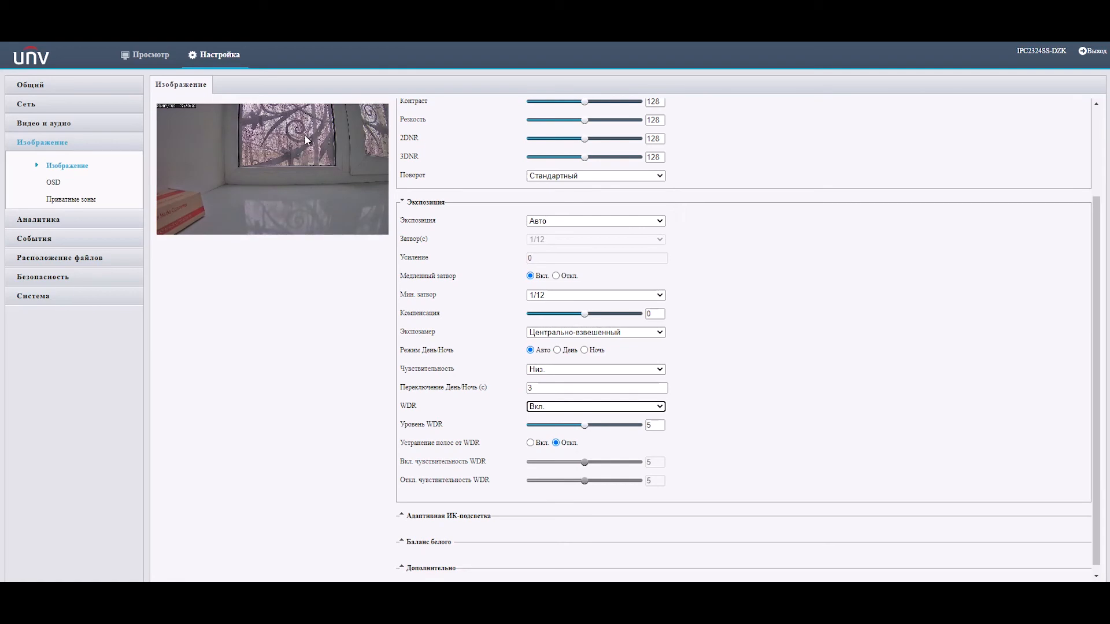
# - Examine the adaptive IR illumination settings, including the illumination type and mode options, without changing them
pyautogui.scroll(-1, 457, 442)
pyautogui.click(410, 508)
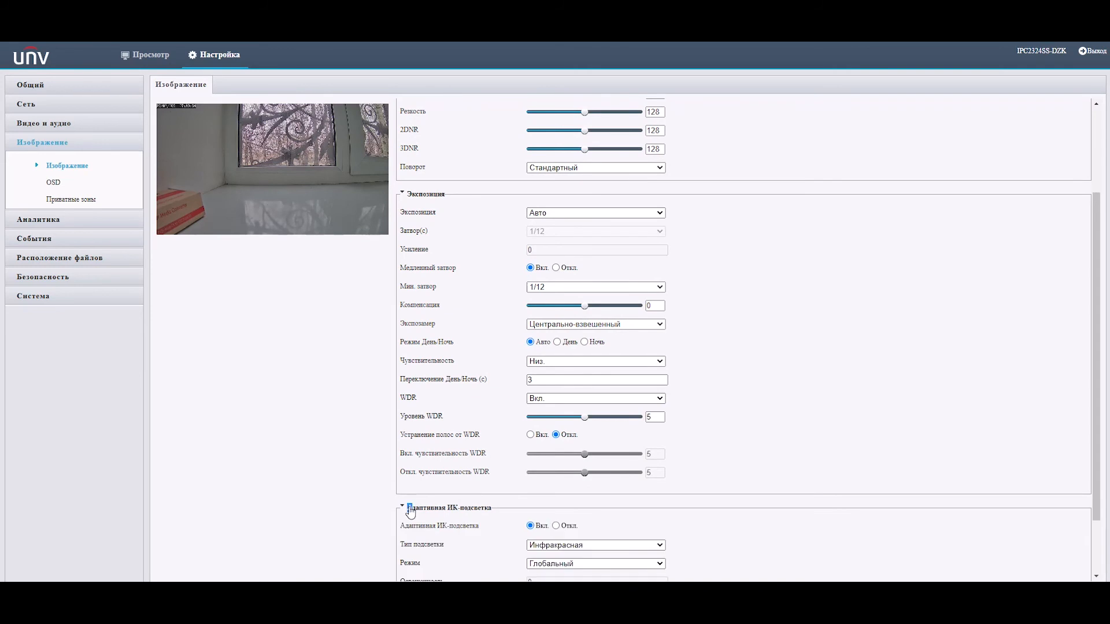
pyautogui.scroll(-1, 464, 490)
pyautogui.click(617, 470)
pyautogui.click(618, 480)
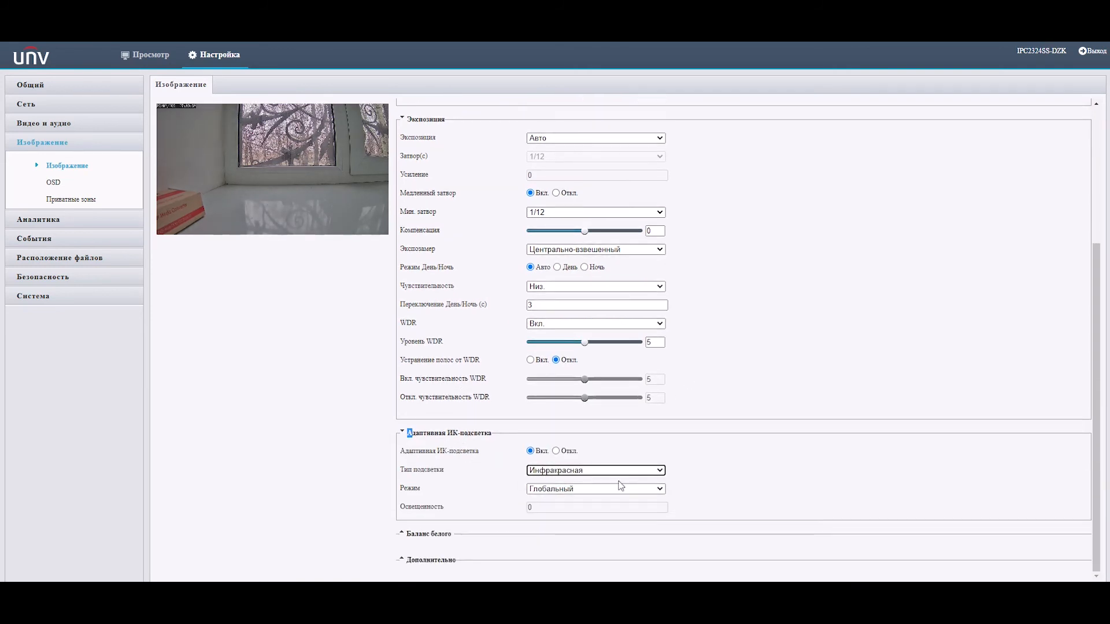
pyautogui.click(614, 489)
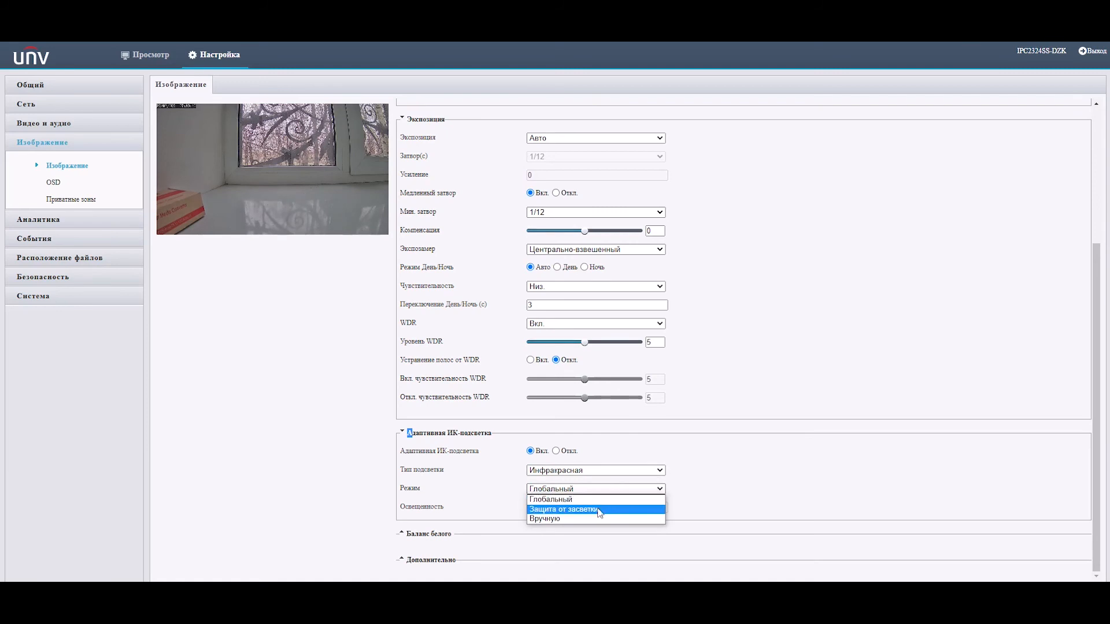
pyautogui.click(660, 435)
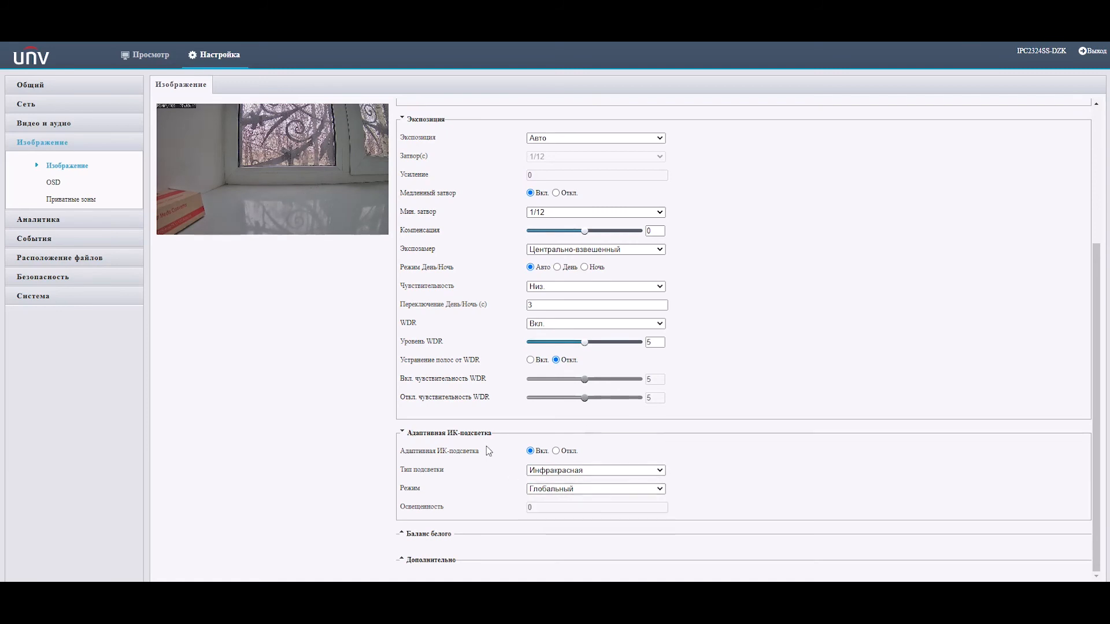
# - Try turning the adaptive IR illumination off (Откл.), and set it back to Вкл
pyautogui.click(556, 451)
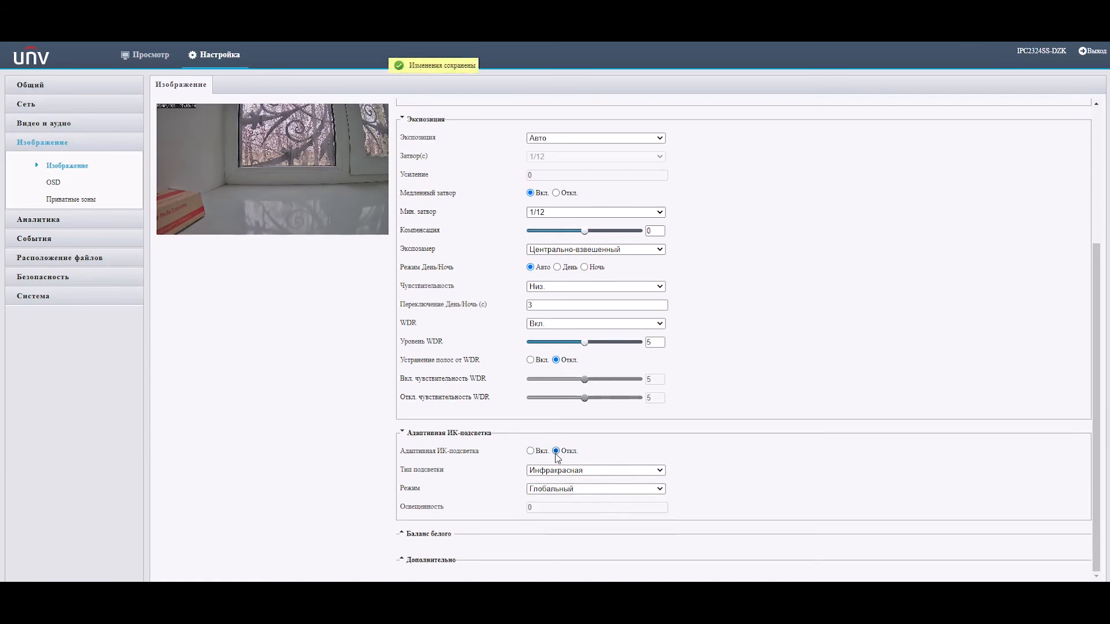
pyautogui.click(530, 450)
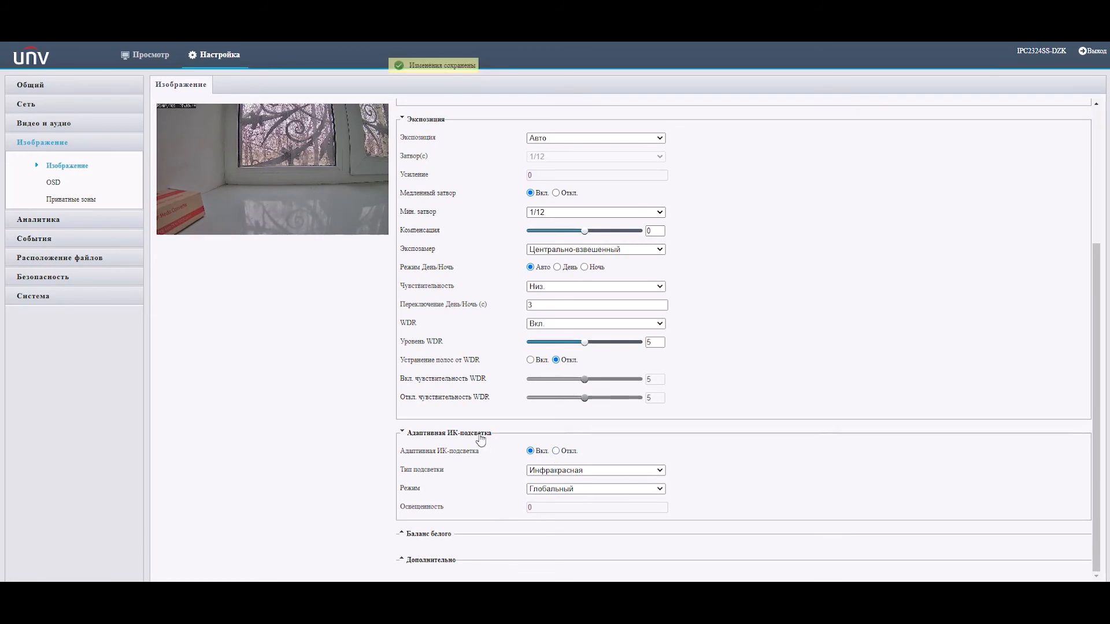
# - Set the white balance to На улице and expand the additional image settings (Дополнительно)
pyautogui.click(420, 536)
pyautogui.scroll(-2, 350, 442)
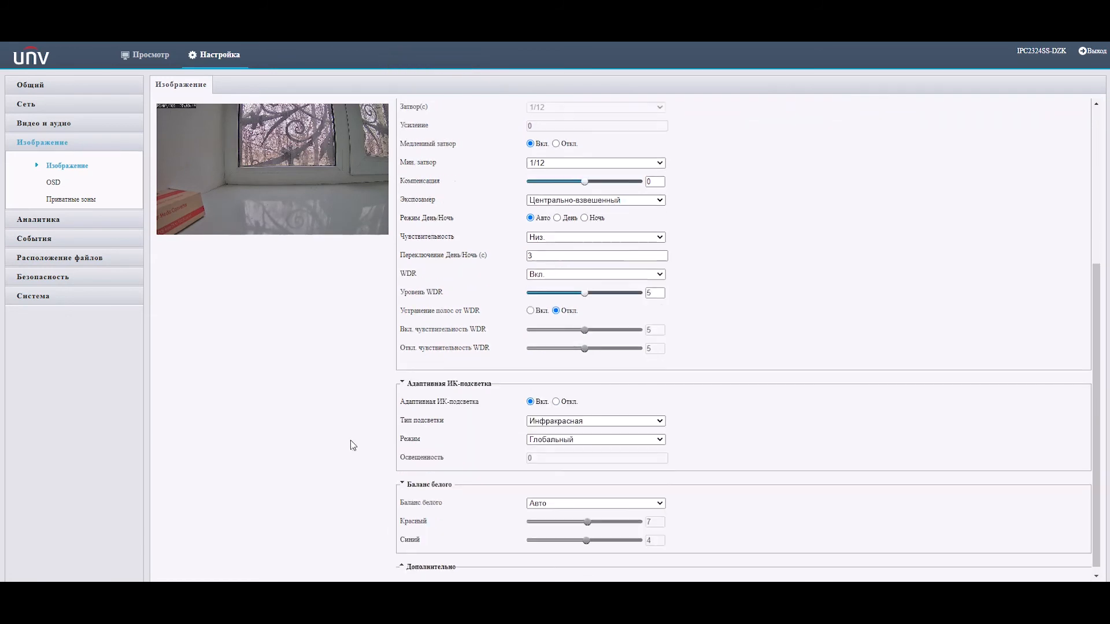
pyautogui.click(586, 499)
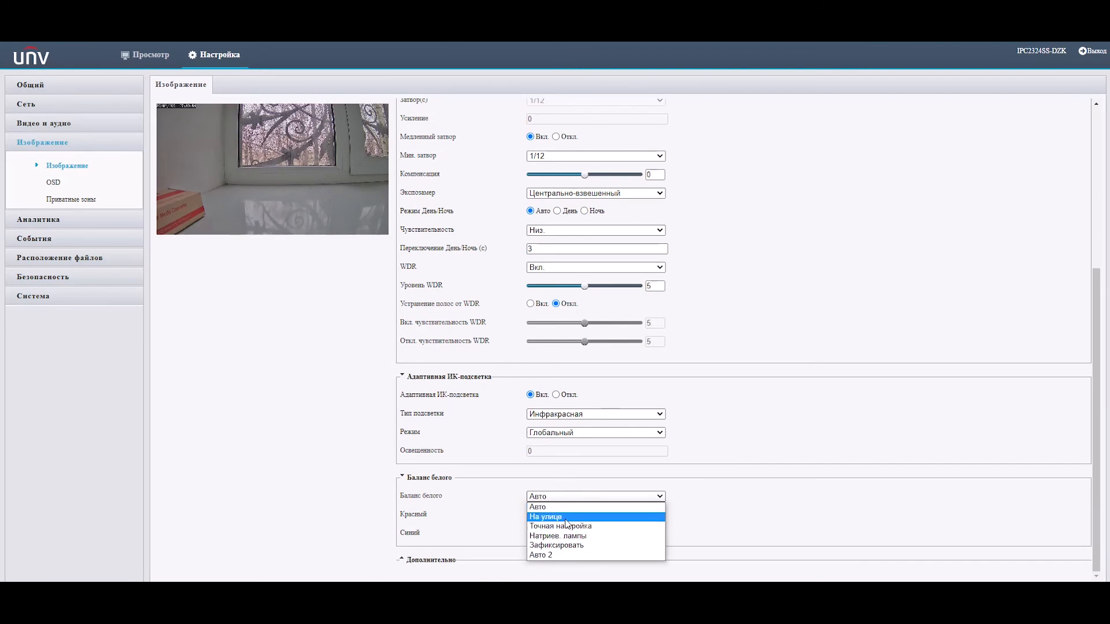
pyautogui.click(564, 517)
pyautogui.scroll(-1, 431, 491)
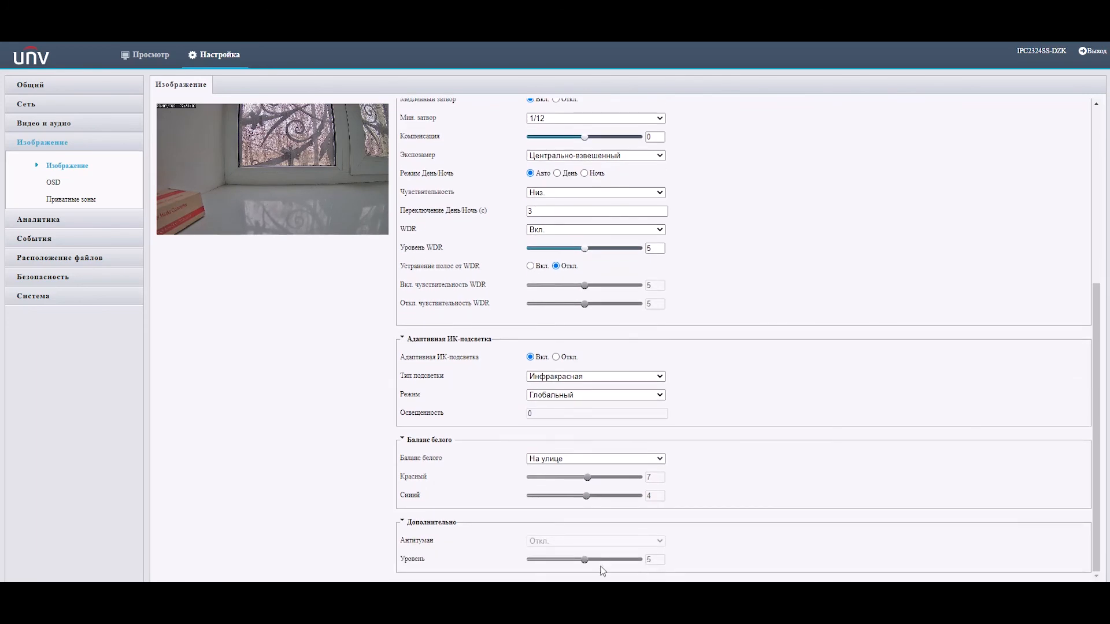
pyautogui.scroll(3, 285, 409)
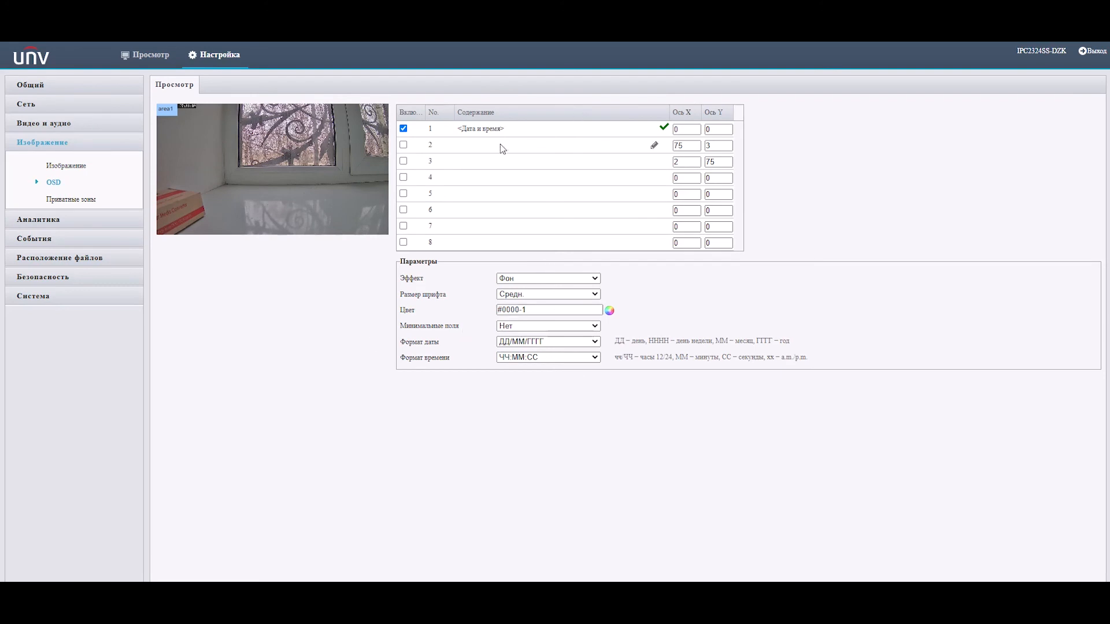
# - Add a privacy mask under Приватные зоны and move it onto the wall beside the window in the camera image
pyautogui.click(75, 200)
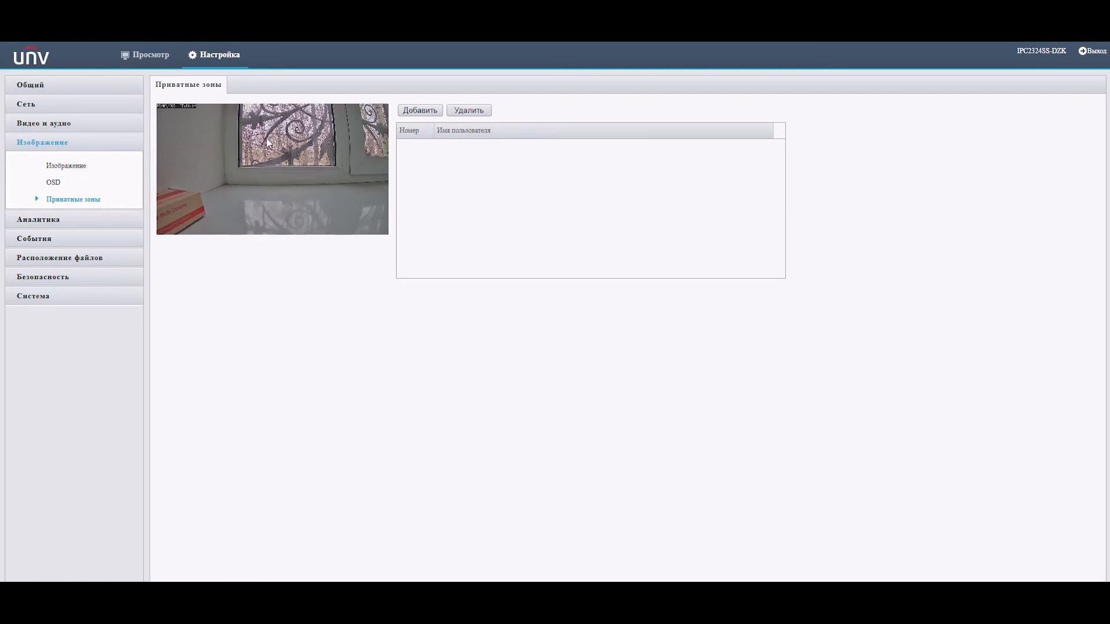
pyautogui.click(420, 110)
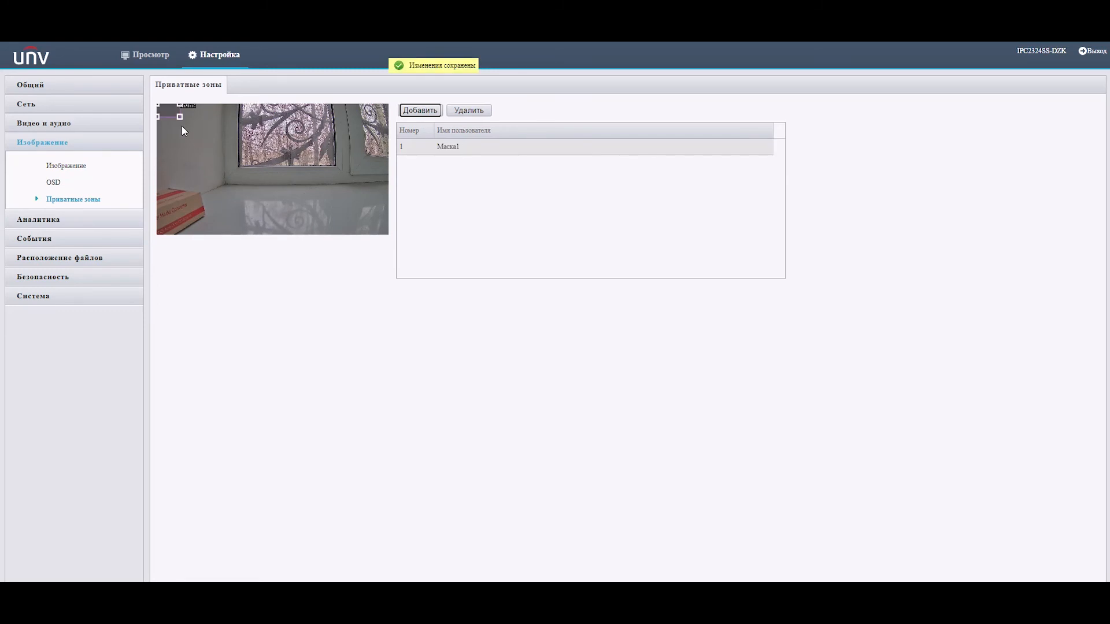
pyautogui.moveTo(169, 110); pyautogui.dragTo(201, 153)
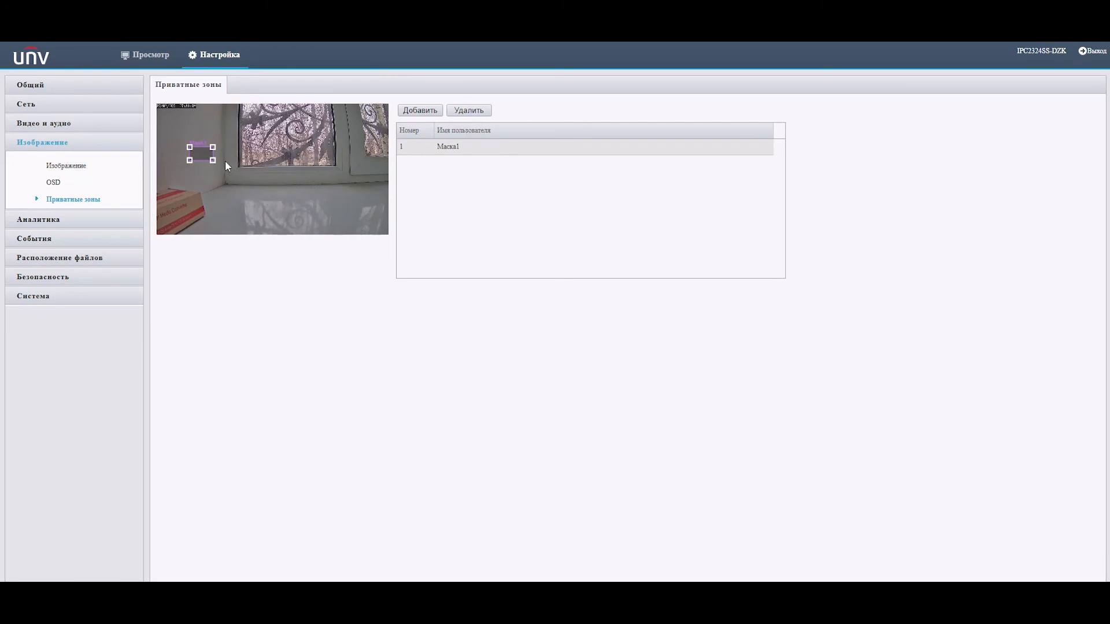
# - Try enabling line crossing (Пересечение линии) and removed object (Удаленные объекты) detection in the smart analytics, and disable both
pyautogui.click(77, 219)
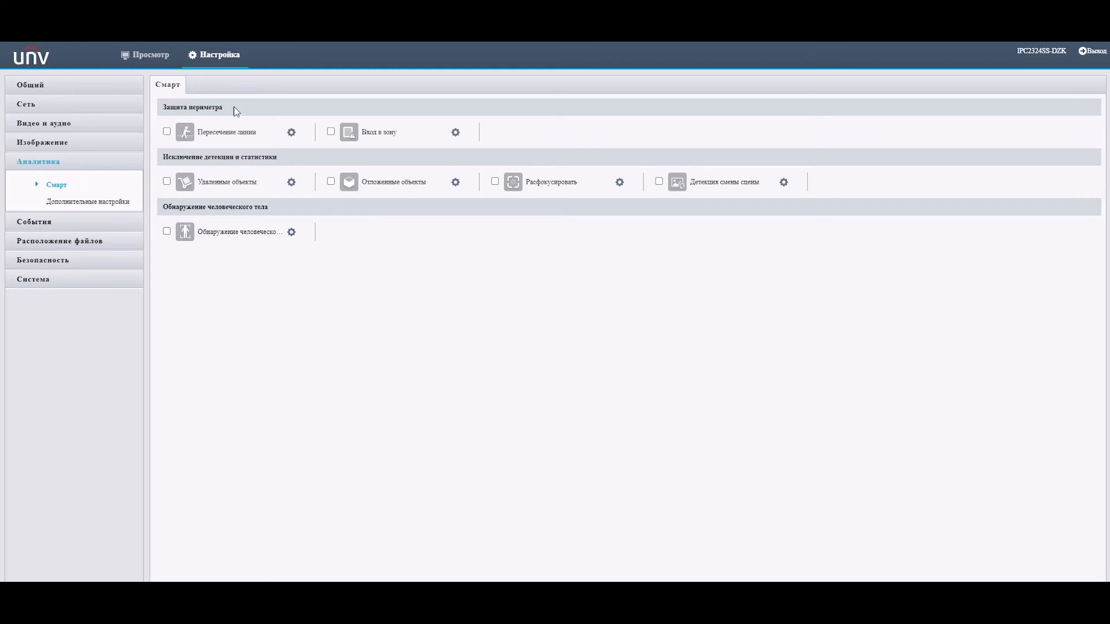
pyautogui.click(167, 132)
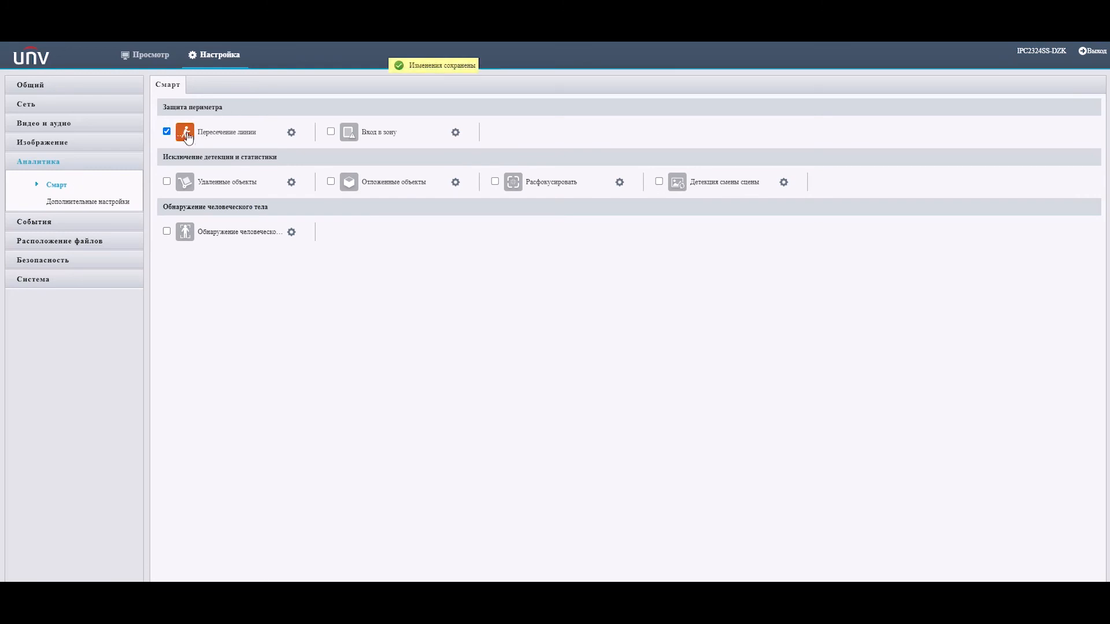
pyautogui.click(167, 132)
pyautogui.click(168, 181)
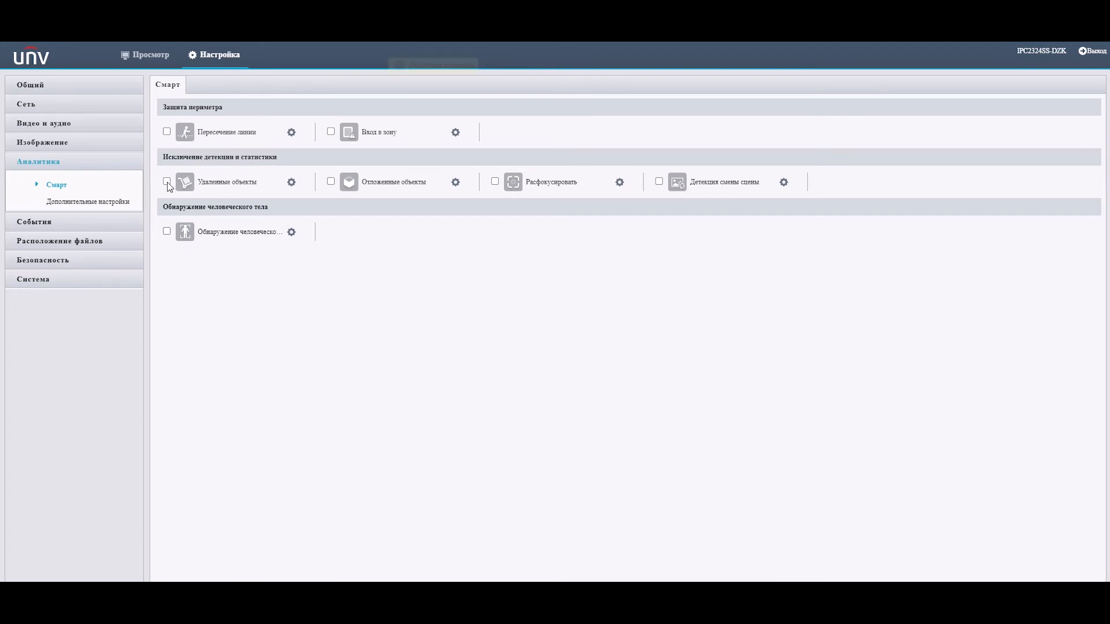
pyautogui.click(167, 182)
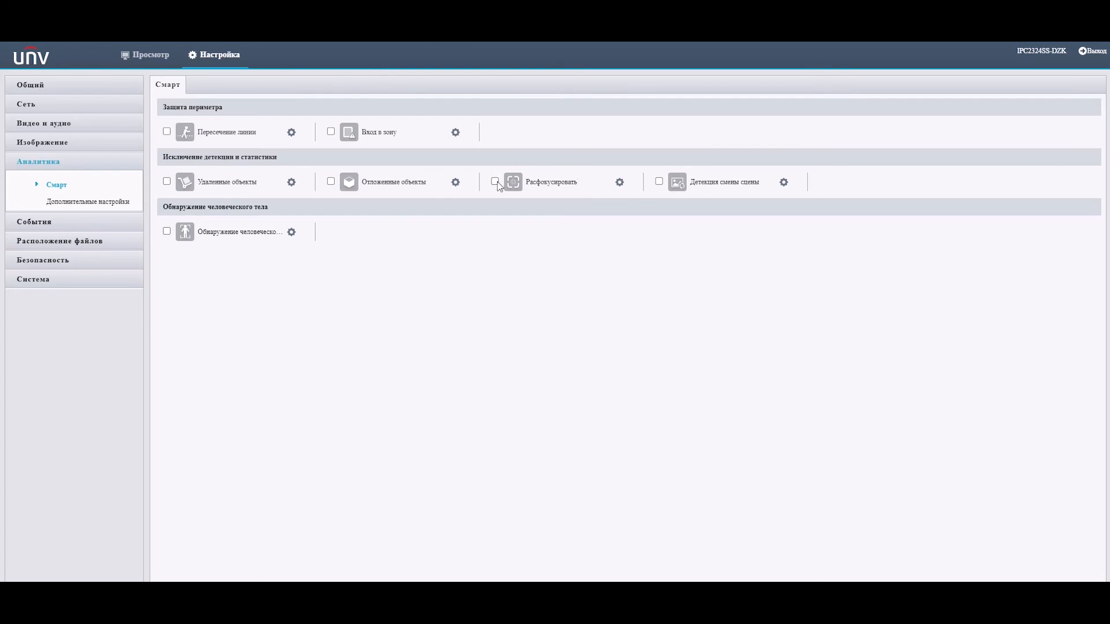
# - Enable human body detection (Обнаружение человеческого тела) in the smart analytics and review its rules, alarm actions and schedule
pyautogui.click(167, 232)
pyautogui.click(291, 232)
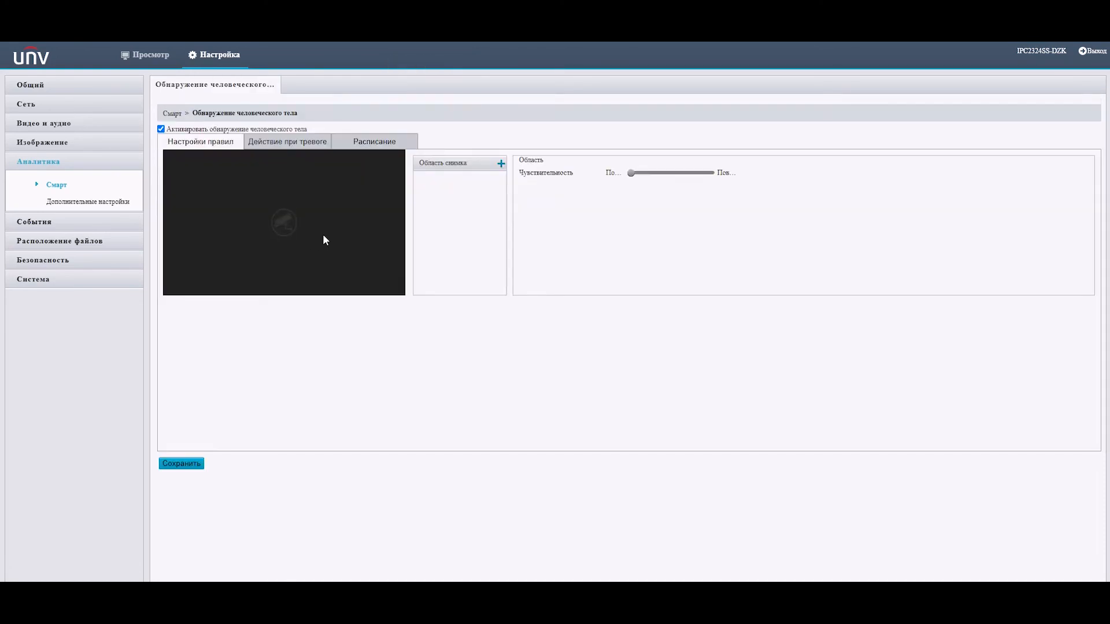
pyautogui.click(281, 145)
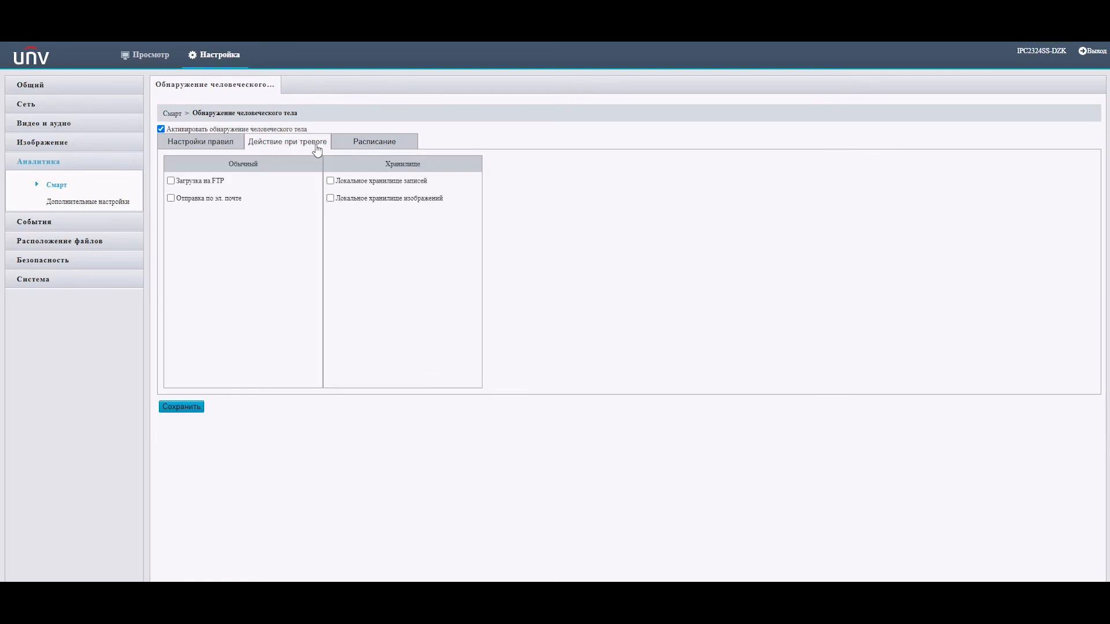
pyautogui.click(229, 144)
pyautogui.click(373, 143)
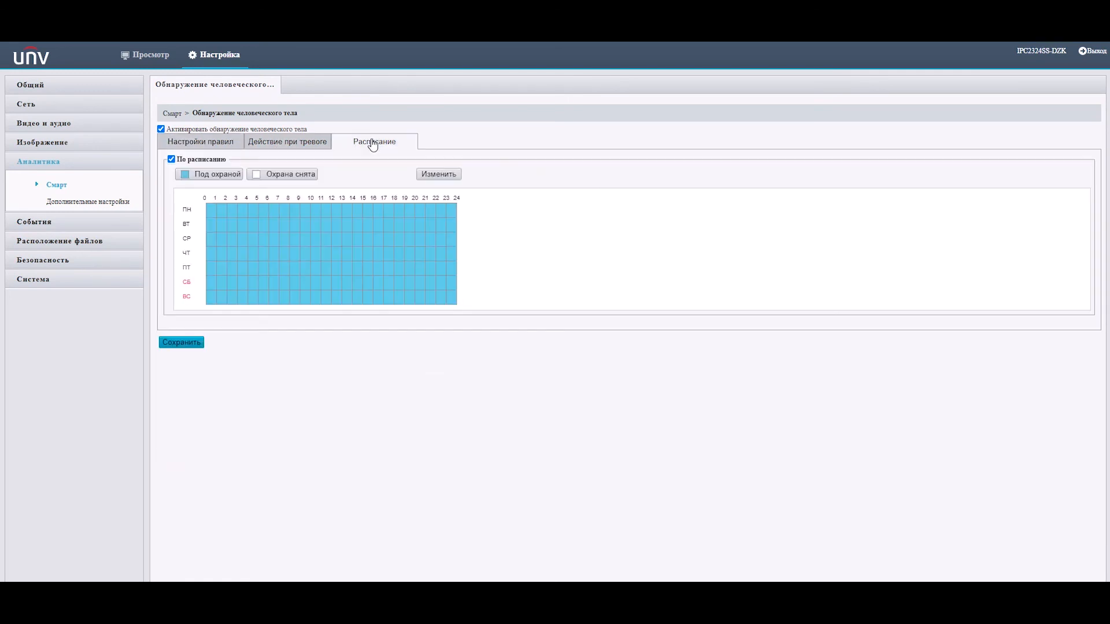
pyautogui.click(211, 144)
# - Review the additional analytics settings and the motion detector's detection mode, alarm actions and schedule
pyautogui.click(132, 203)
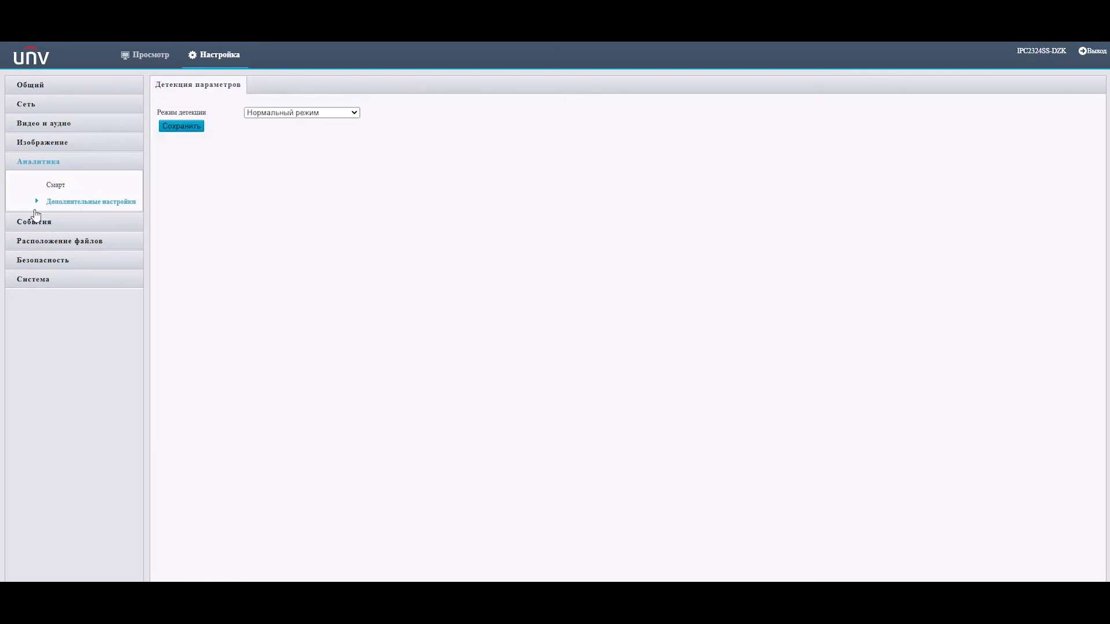
pyautogui.click(33, 224)
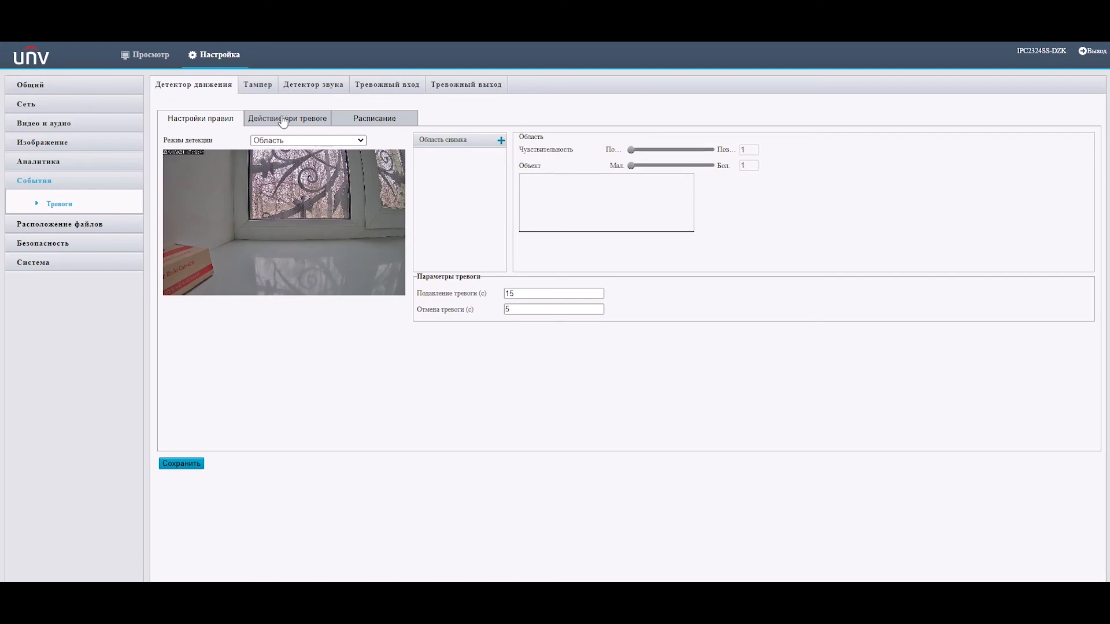
pyautogui.click(293, 141)
pyautogui.click(292, 141)
pyautogui.click(293, 121)
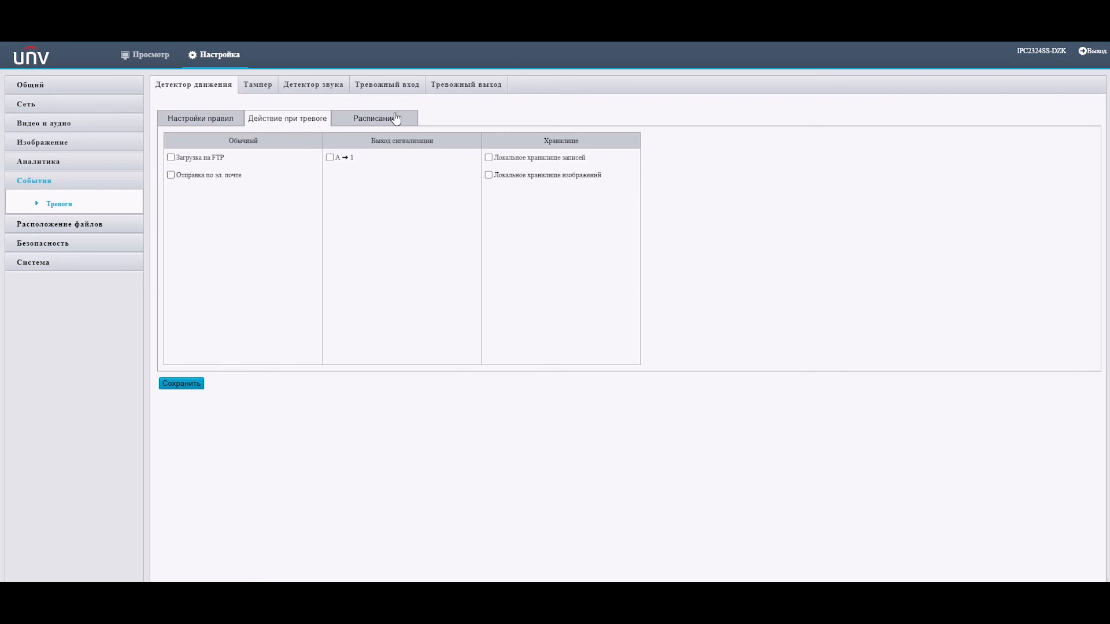
pyautogui.click(395, 119)
# - Try turning on the tamper alarm (Тампер) while viewing its alarm actions, and set it back to Откл
pyautogui.click(259, 85)
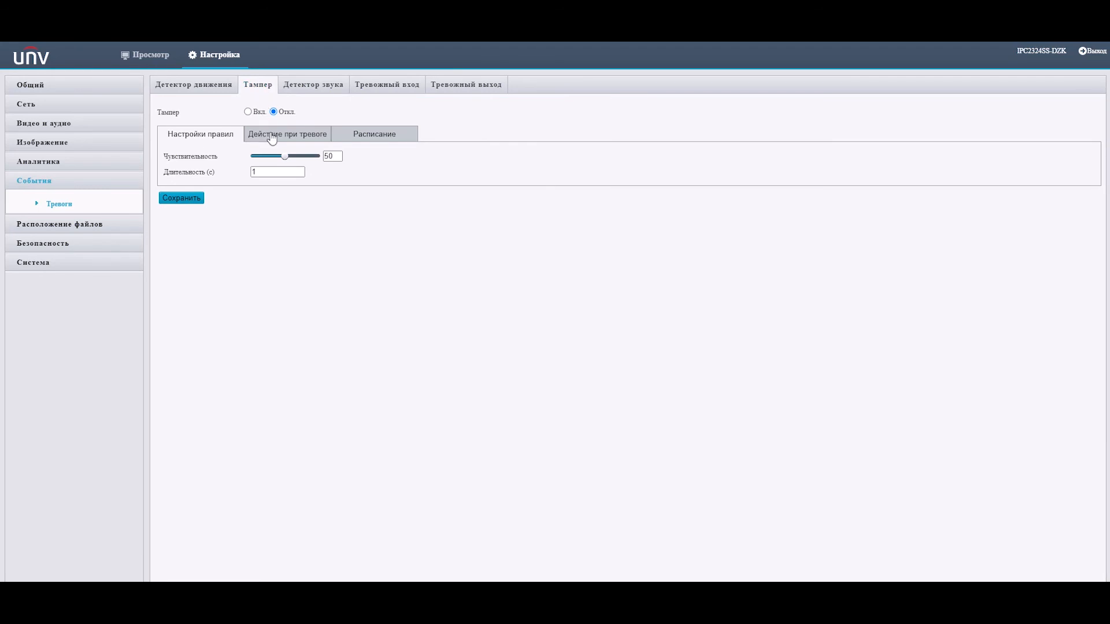
pyautogui.click(270, 138)
pyautogui.click(248, 112)
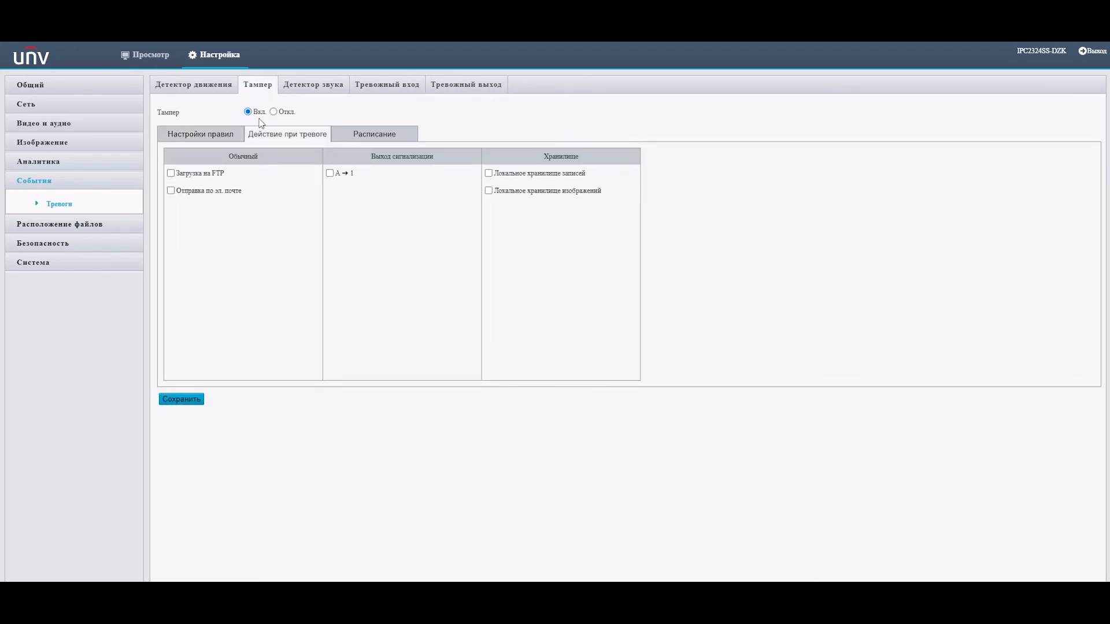
pyautogui.click(274, 111)
pyautogui.click(227, 134)
# - Turn on the sound detector (Детектор звука) and view its detection type options without choosing another one
pyautogui.click(299, 93)
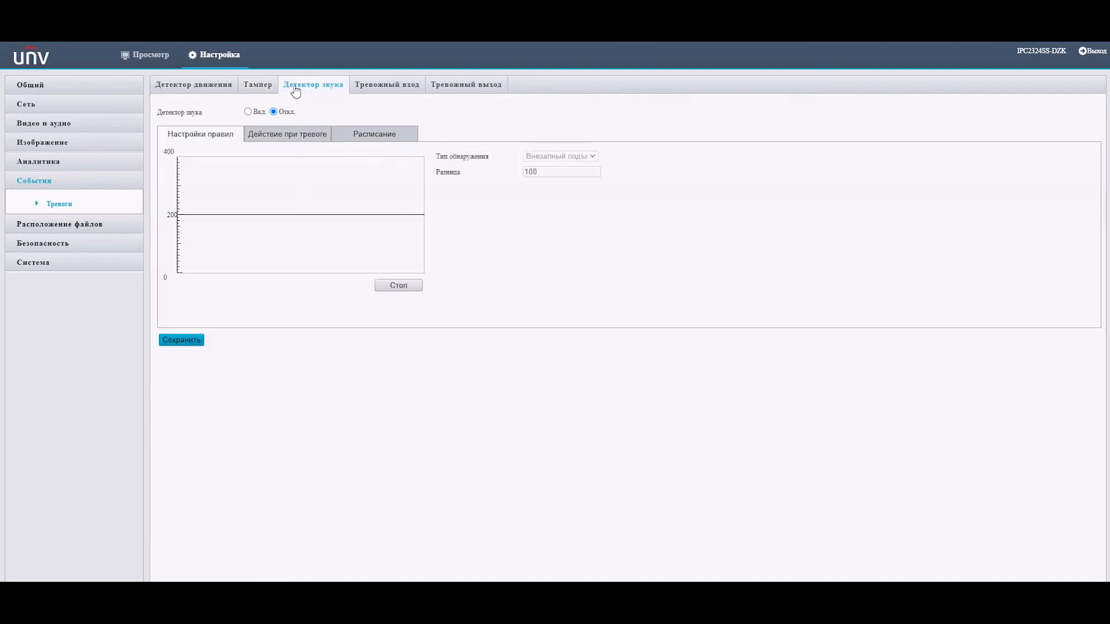
pyautogui.click(248, 112)
pyautogui.click(541, 157)
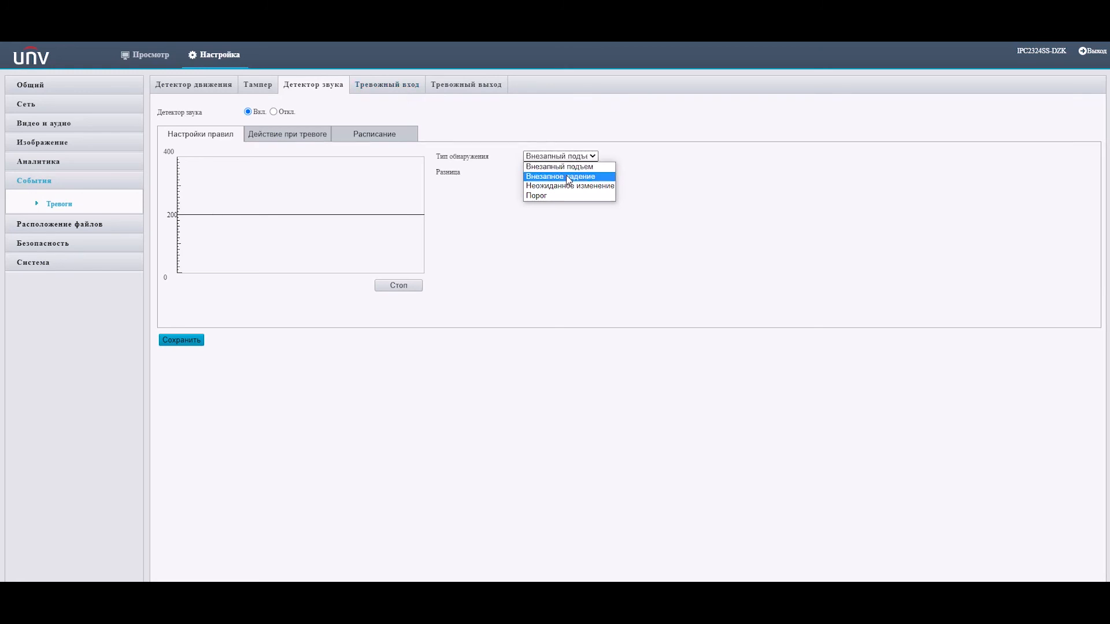
pyautogui.click(382, 85)
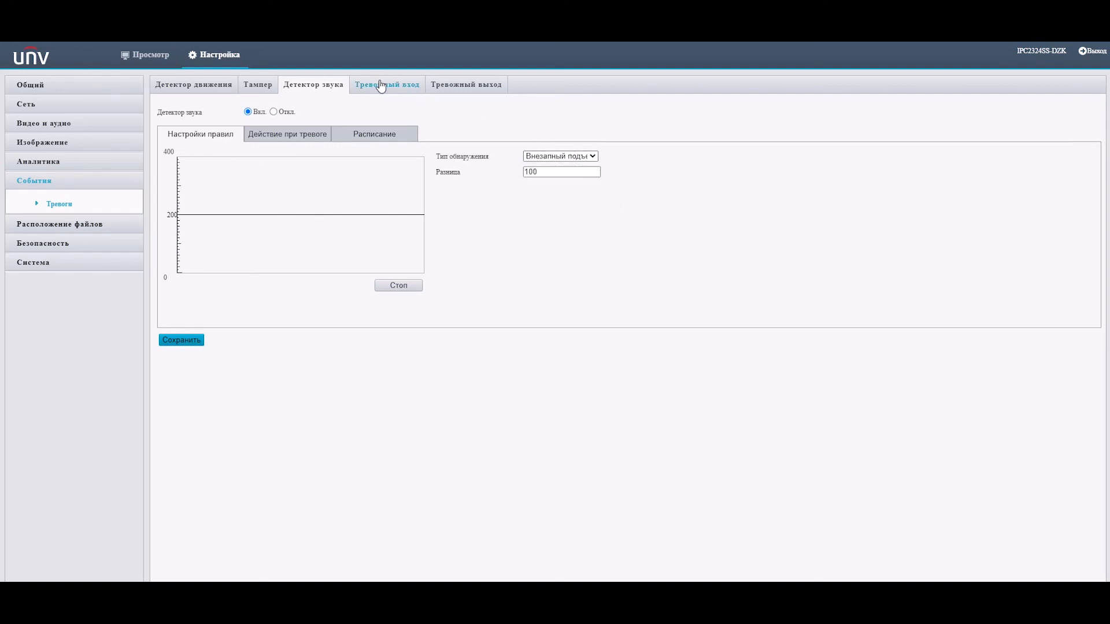
# - Review the alarm input and alarm output settings, and return to the motion detector settings
pyautogui.click(384, 85)
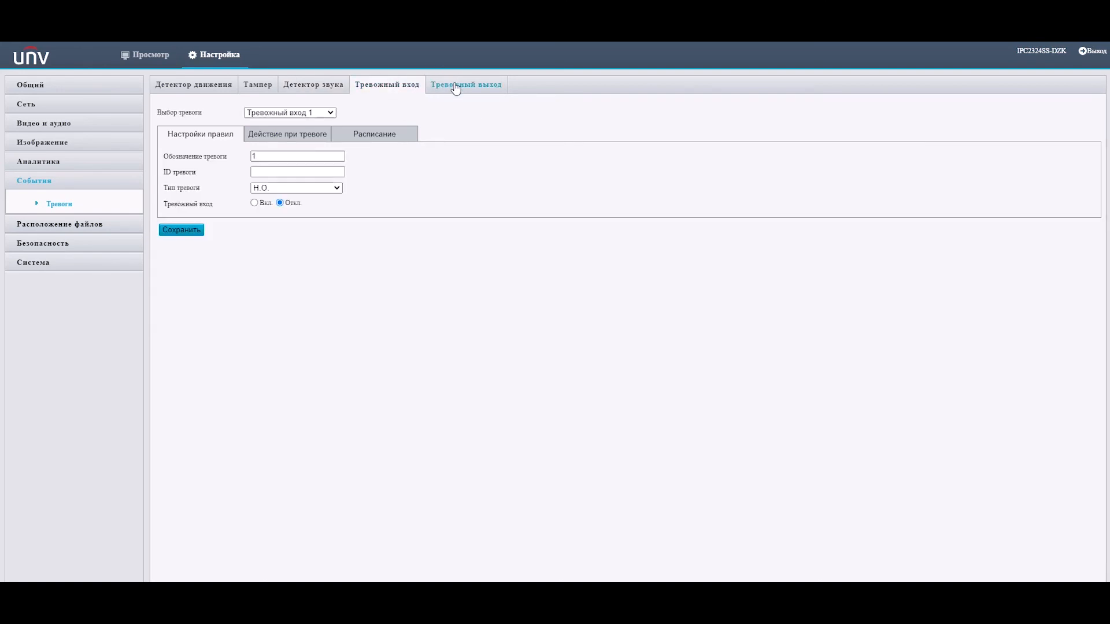
pyautogui.click(452, 84)
pyautogui.click(398, 87)
pyautogui.click(203, 85)
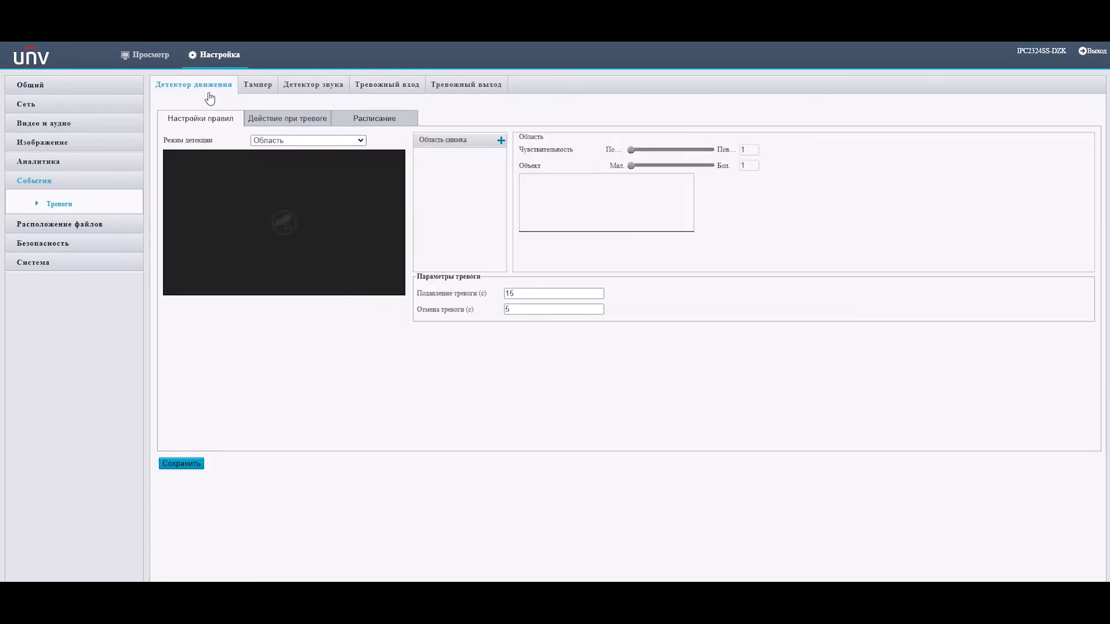
# - Examine the storage options in the file location settings, keeping Карта памяти as the storage device
pyautogui.click(68, 224)
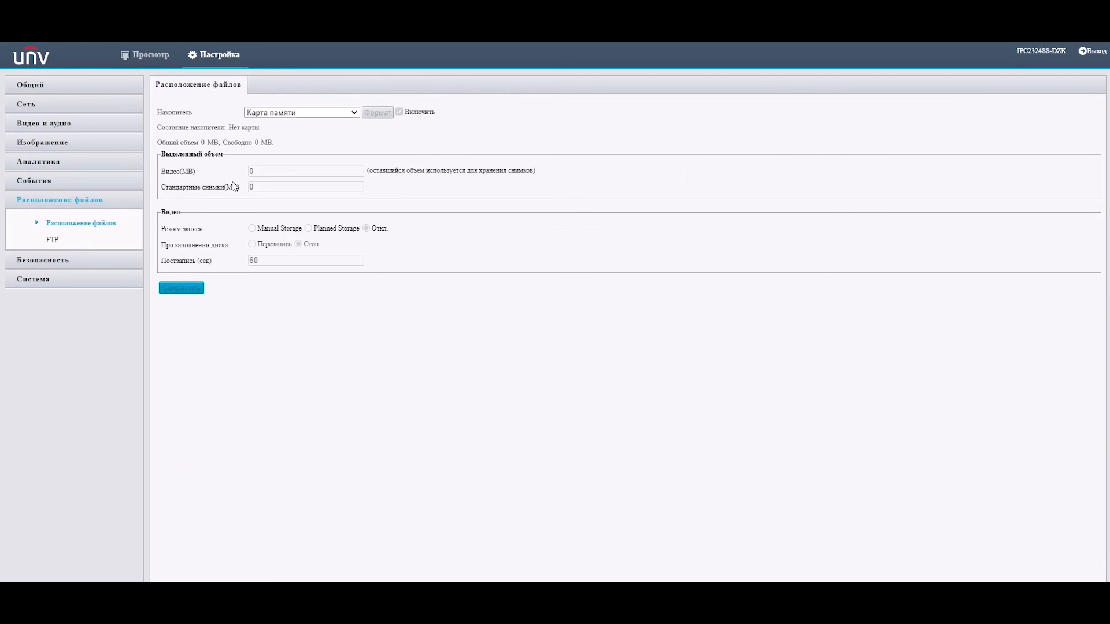
pyautogui.click(355, 112)
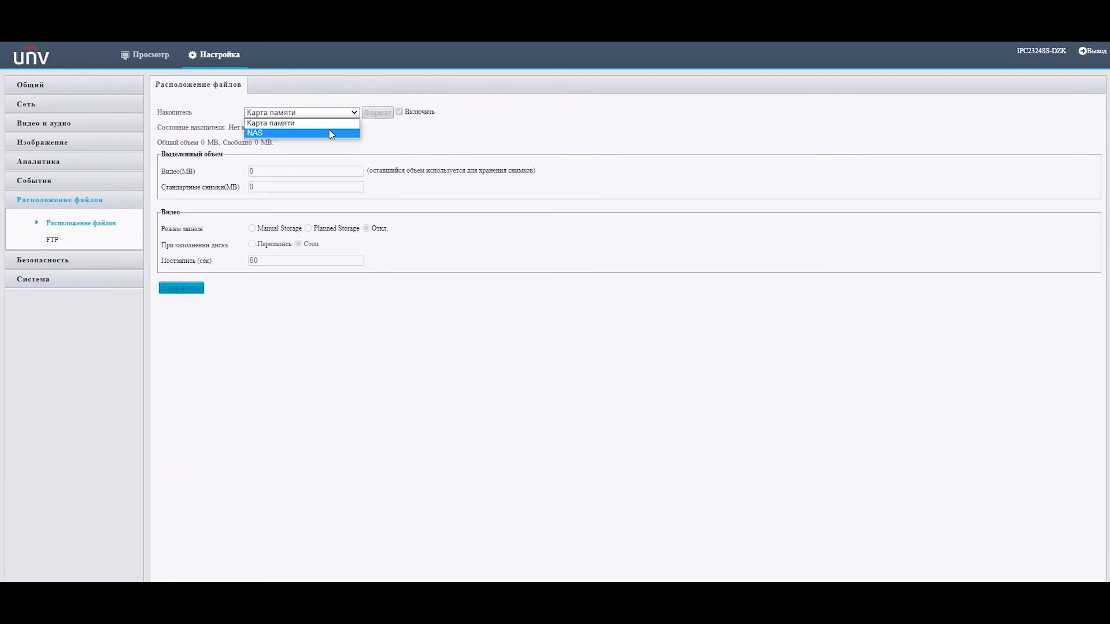
pyautogui.click(333, 123)
pyautogui.click(383, 134)
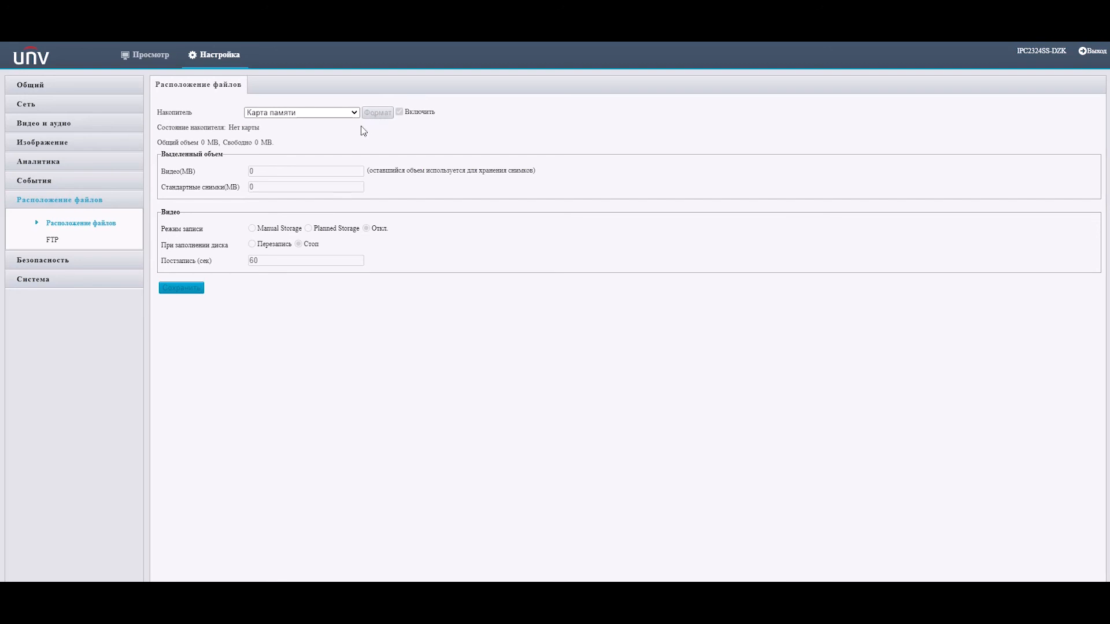
# - Examine the FTP server settings and the naming elements offered for snapshot file names
pyautogui.click(53, 239)
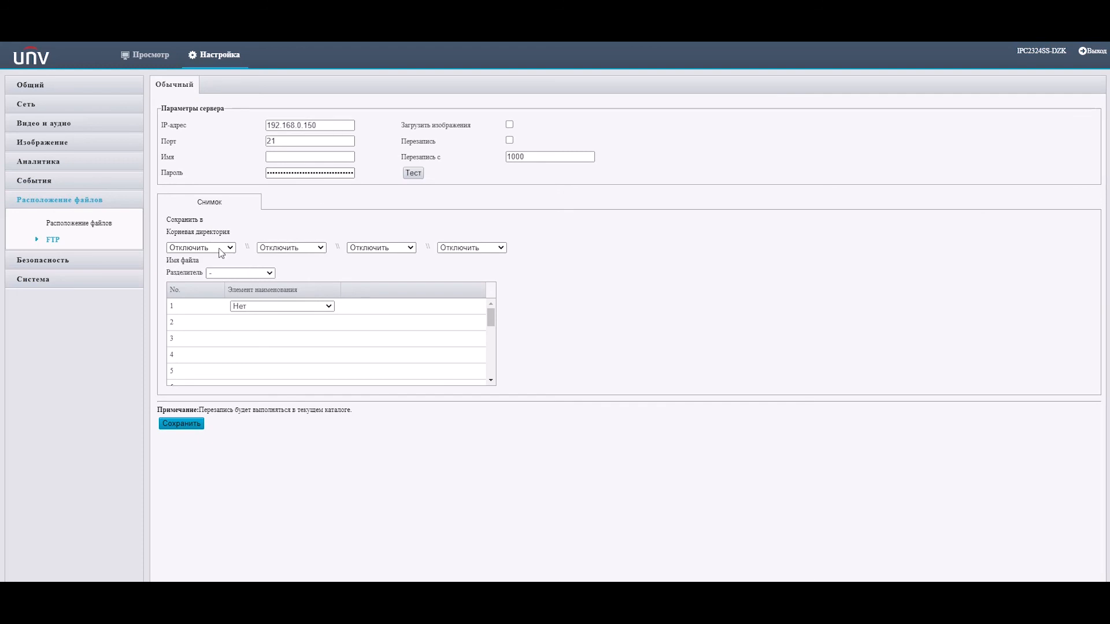
pyautogui.click(271, 308)
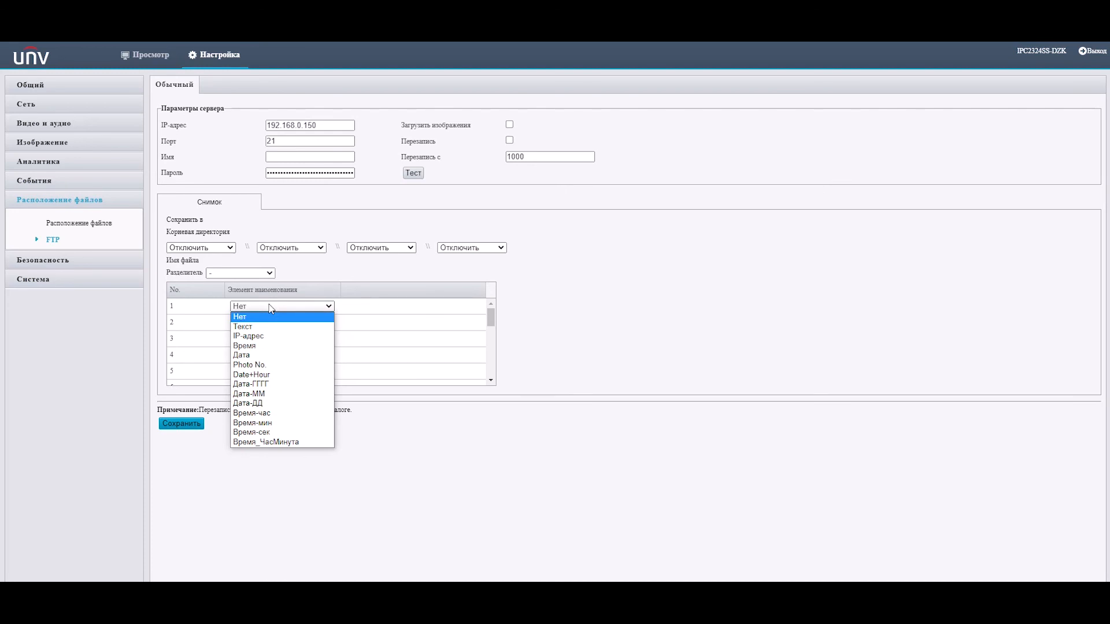
pyautogui.click(46, 386)
# - Review the security section's user list and its HTTPS, authentication and ARP protection settings
pyautogui.click(43, 260)
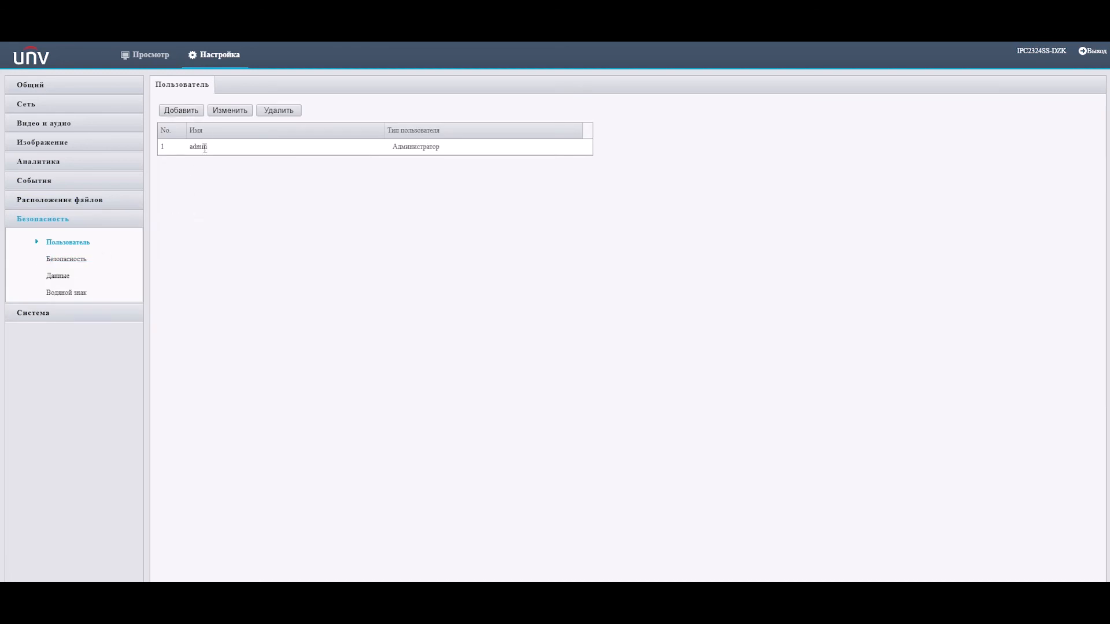
pyautogui.click(77, 259)
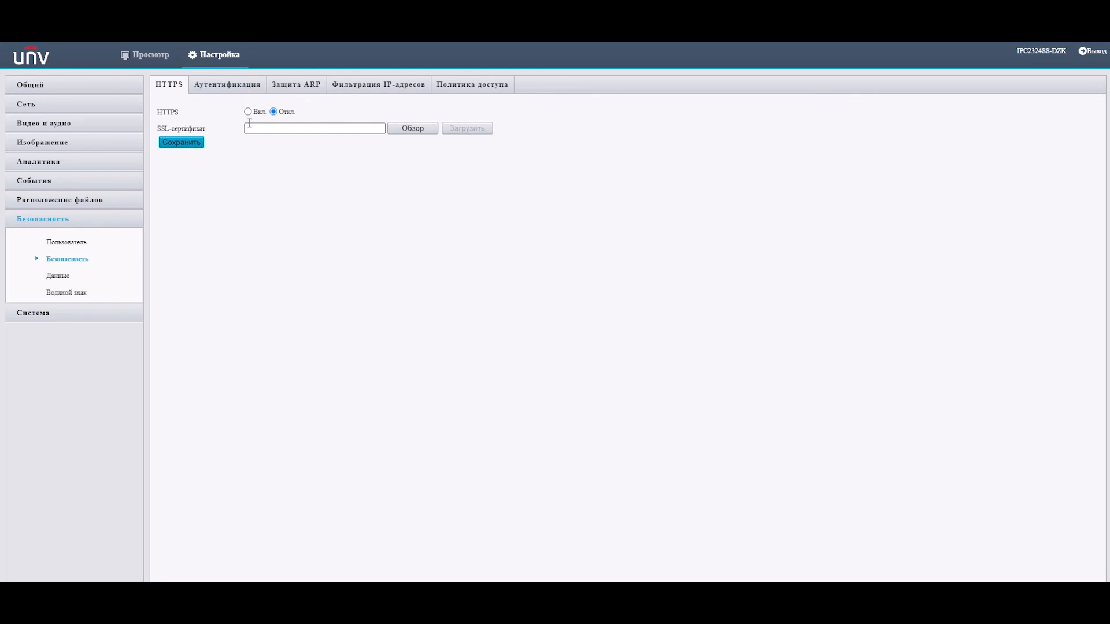
pyautogui.click(214, 88)
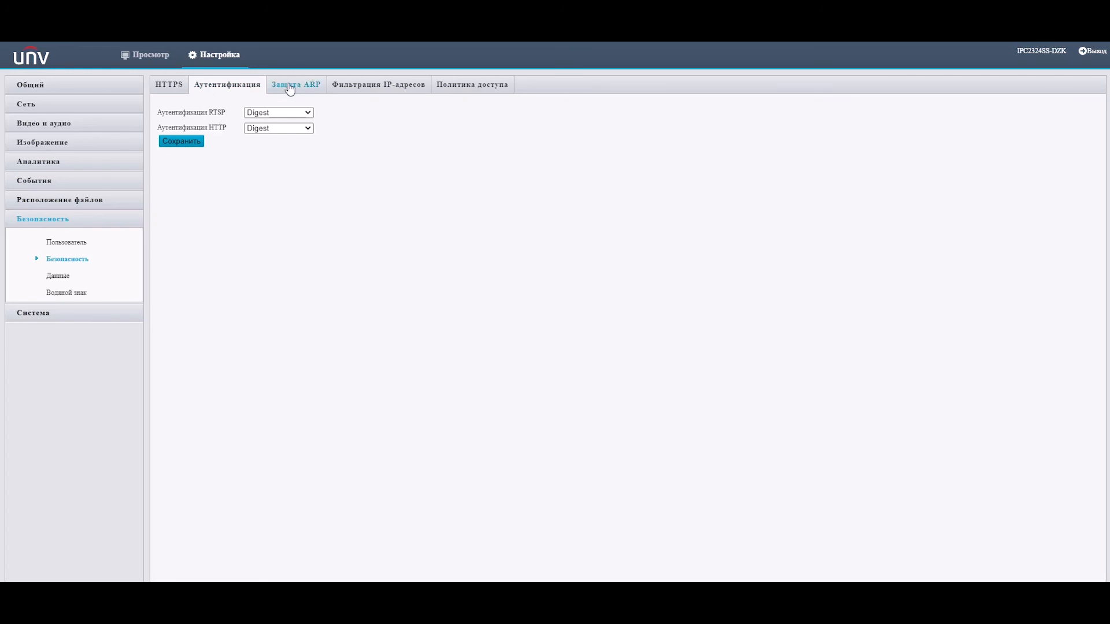
pyautogui.click(290, 88)
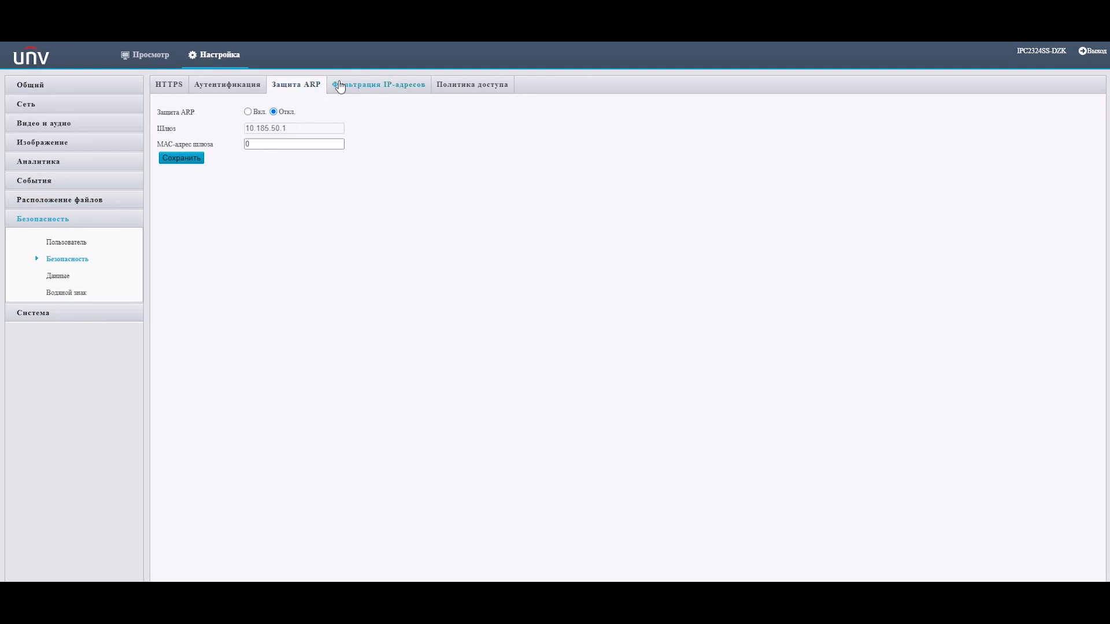
# - Review the security section's IP address filtering, access policy, data hiding and watermark settings
pyautogui.click(348, 87)
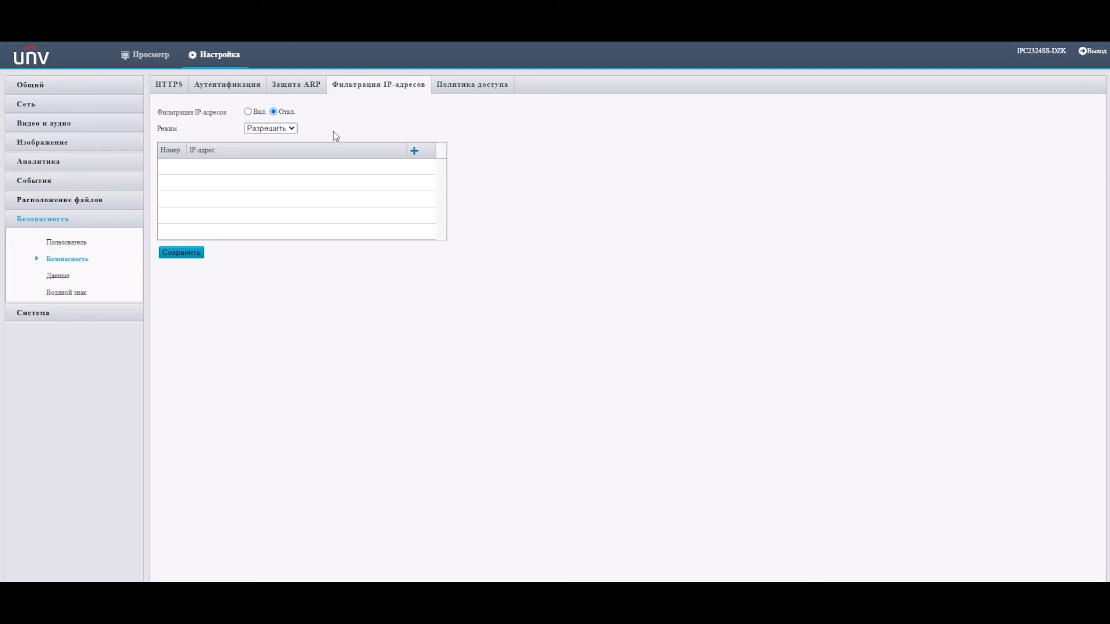
pyautogui.click(465, 86)
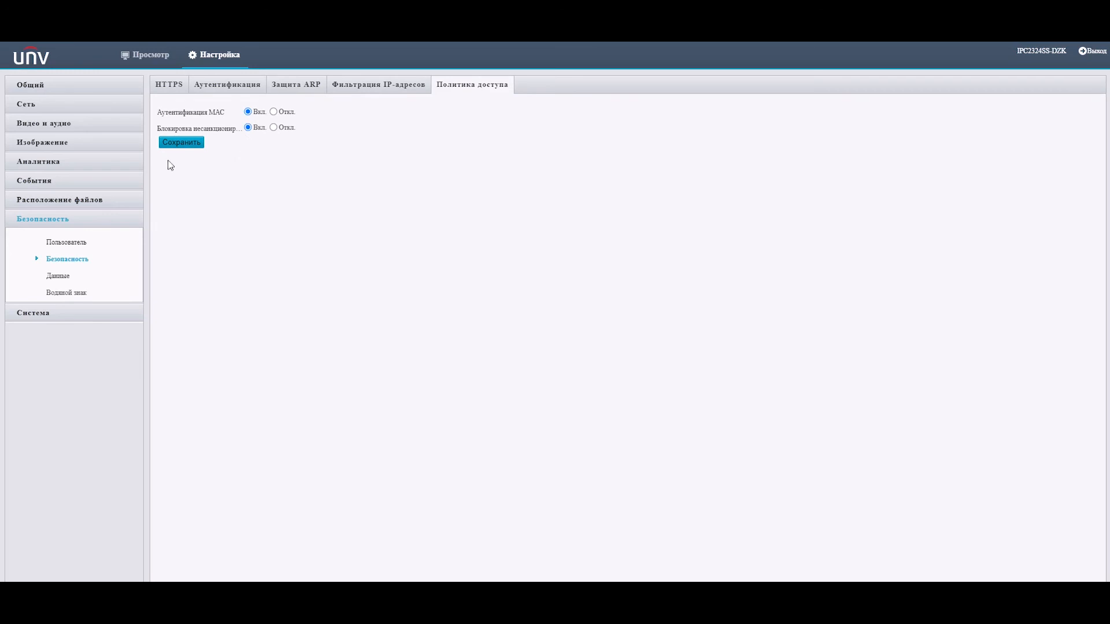
pyautogui.click(59, 276)
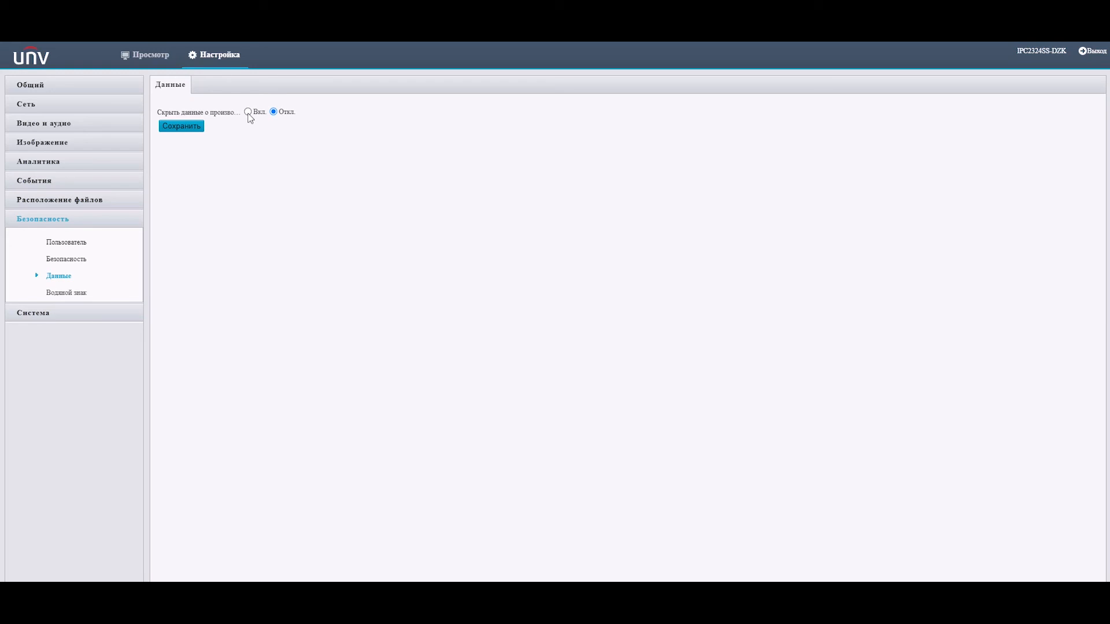
pyautogui.click(66, 293)
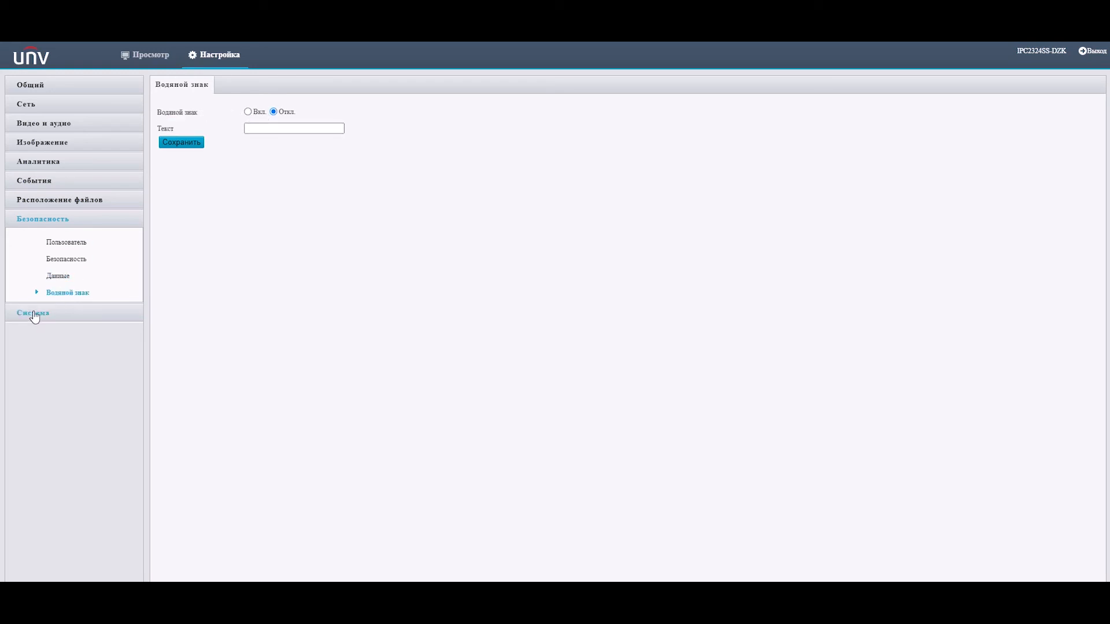
# - Review the system section's time synchronization and daylight saving time settings
pyautogui.click(34, 315)
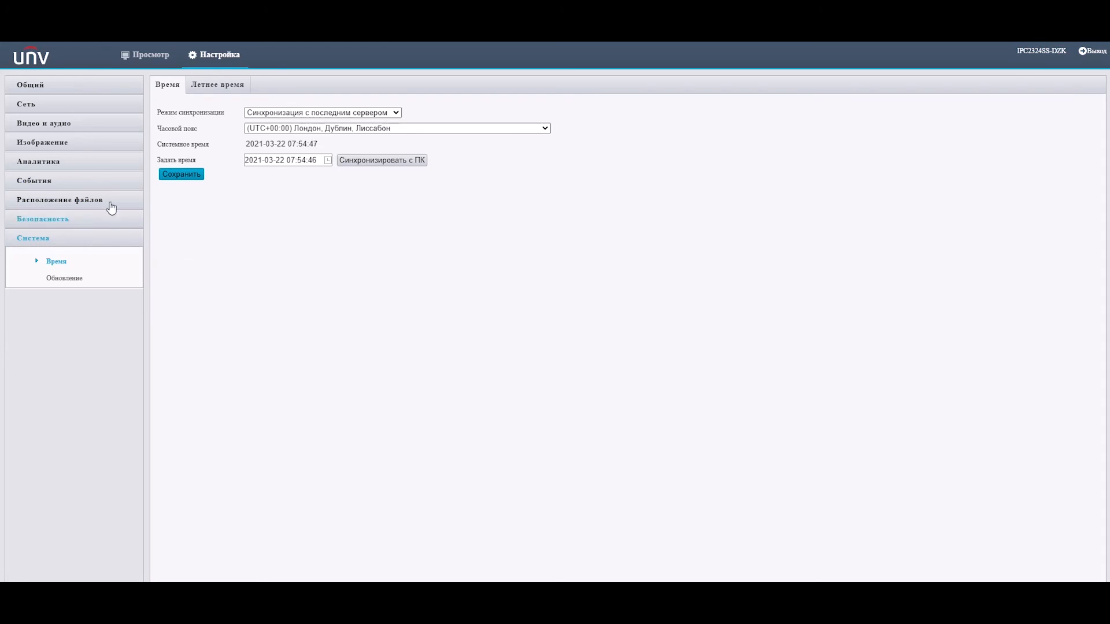
pyautogui.click(215, 88)
# - Examine the system update page and its maximum zoom choices, and return to it after checking the live view
pyautogui.click(64, 279)
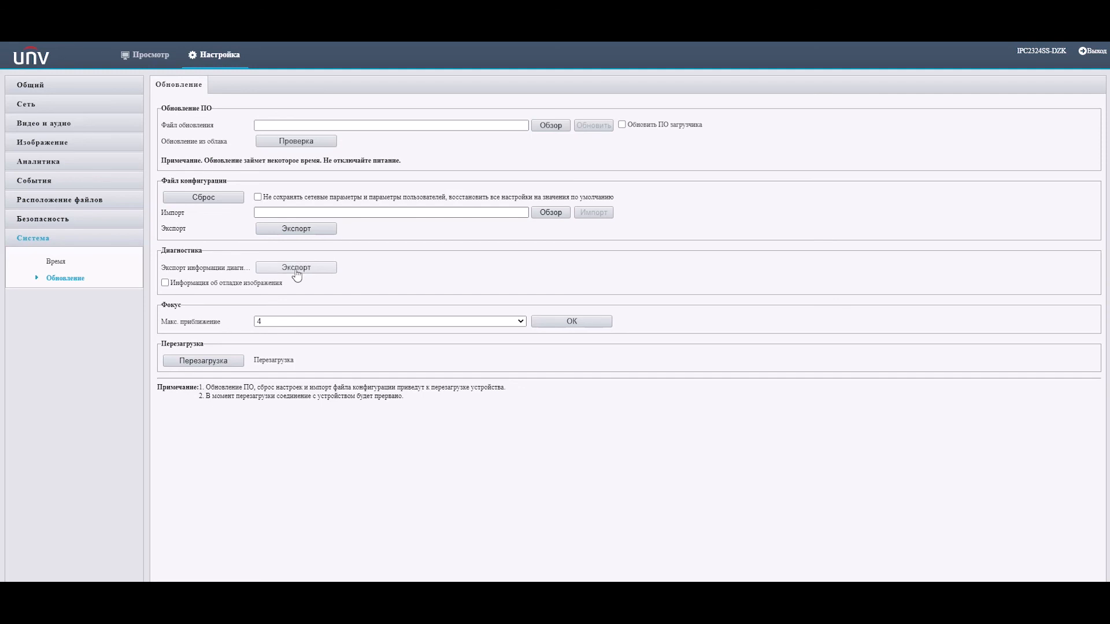
pyautogui.click(521, 322)
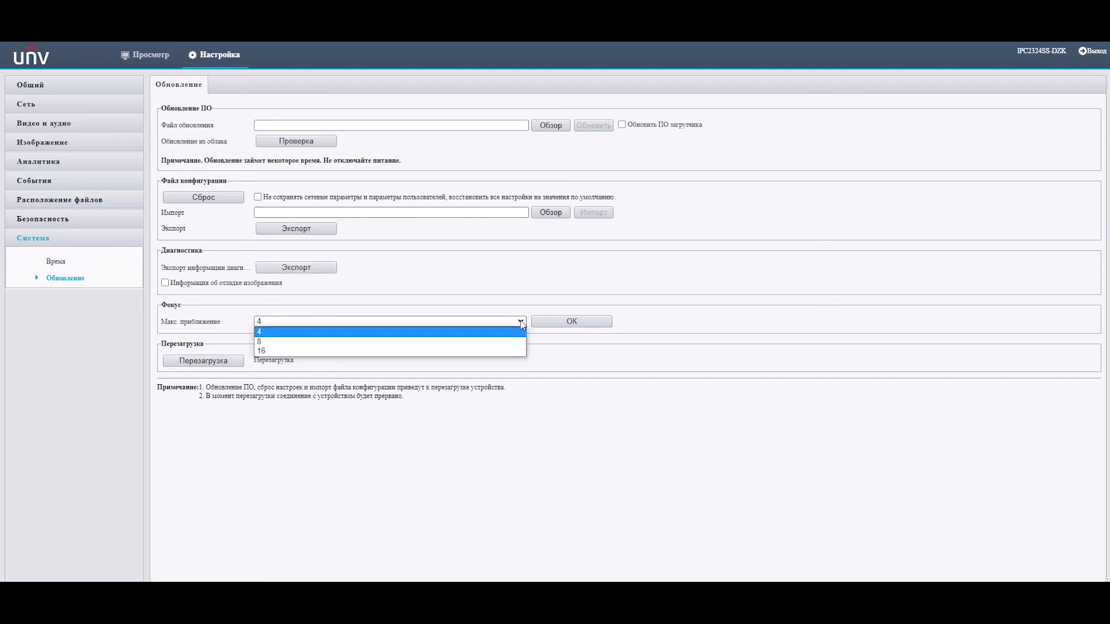
pyautogui.click(521, 323)
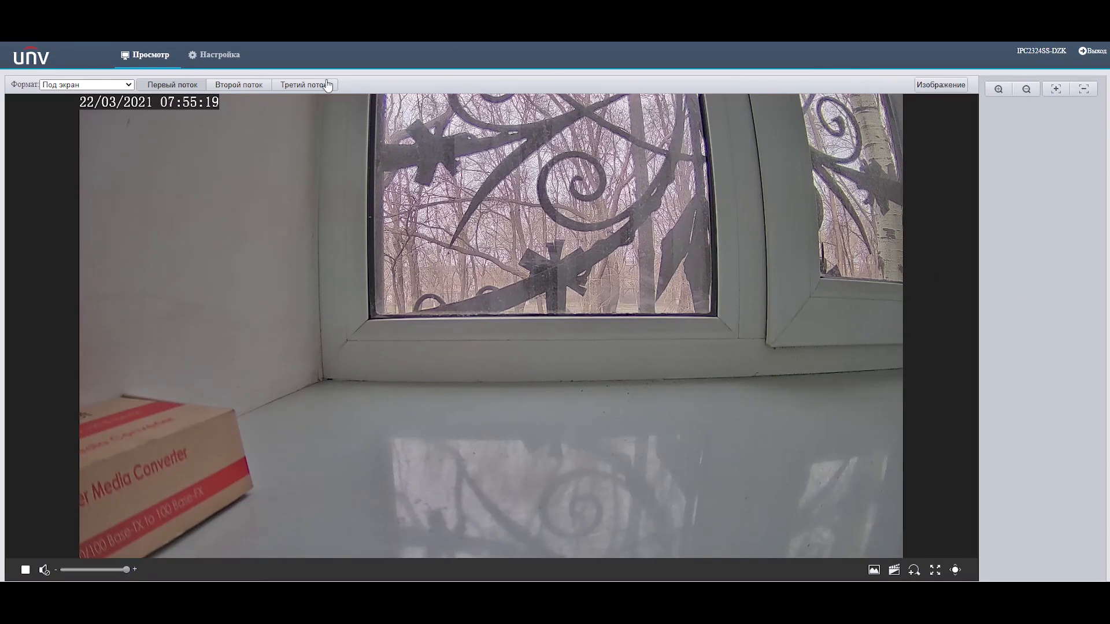
pyautogui.click(228, 56)
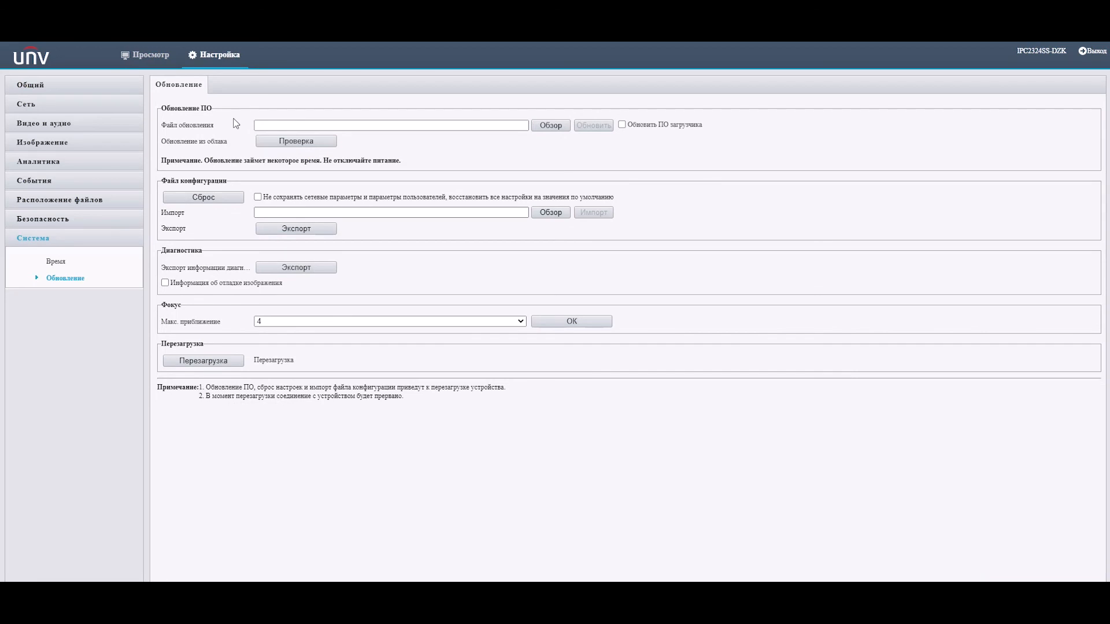